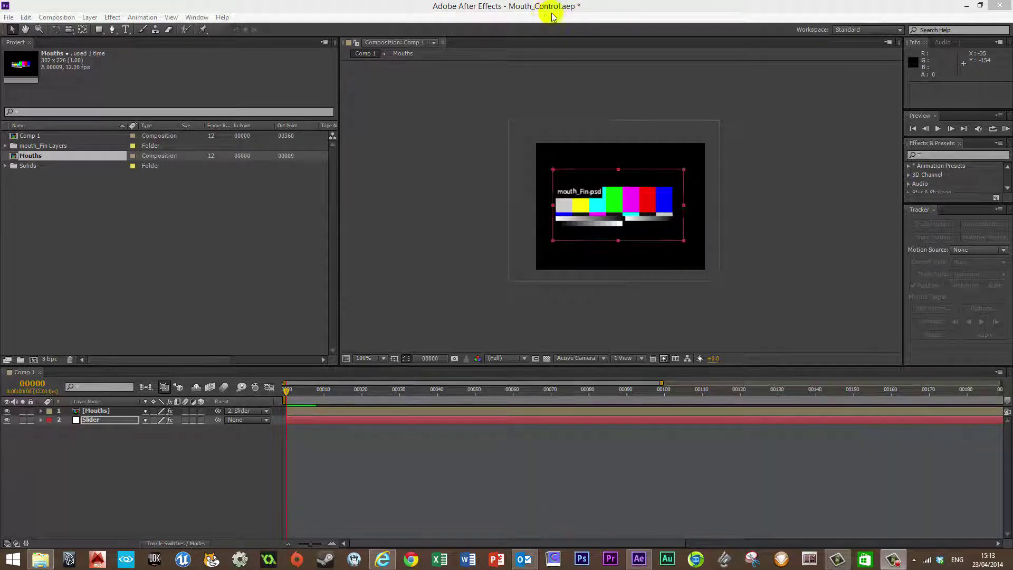
Check the batman interigation scene movie and the mouth_Fin file on the desktop, and return to the After Effects project
click(1006, 9)
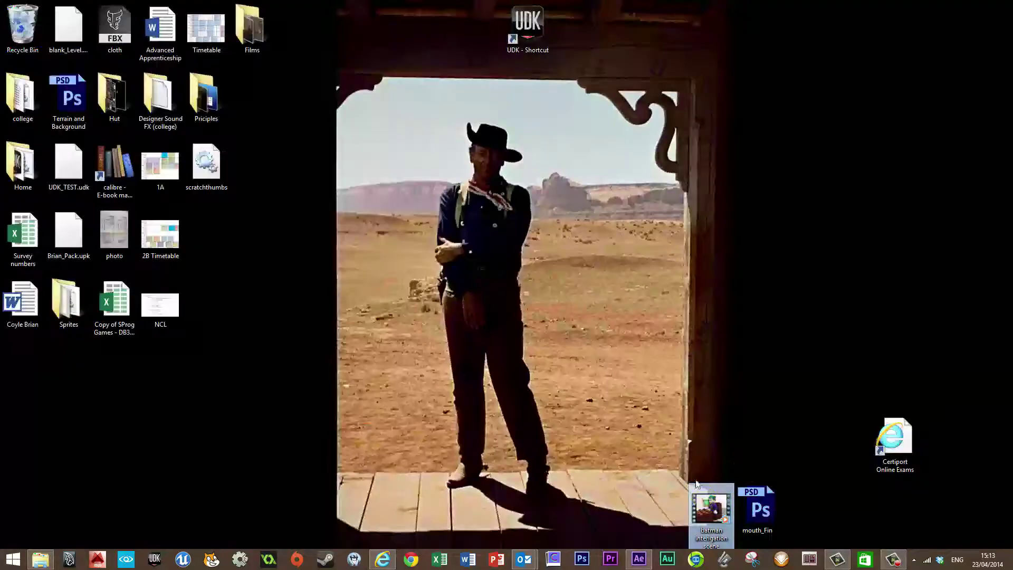
mouse_move(701, 499)
mouse_down()
mouse_move(656, 226)
mouse_move(701, 499)
mouse_up()
click(643, 563)
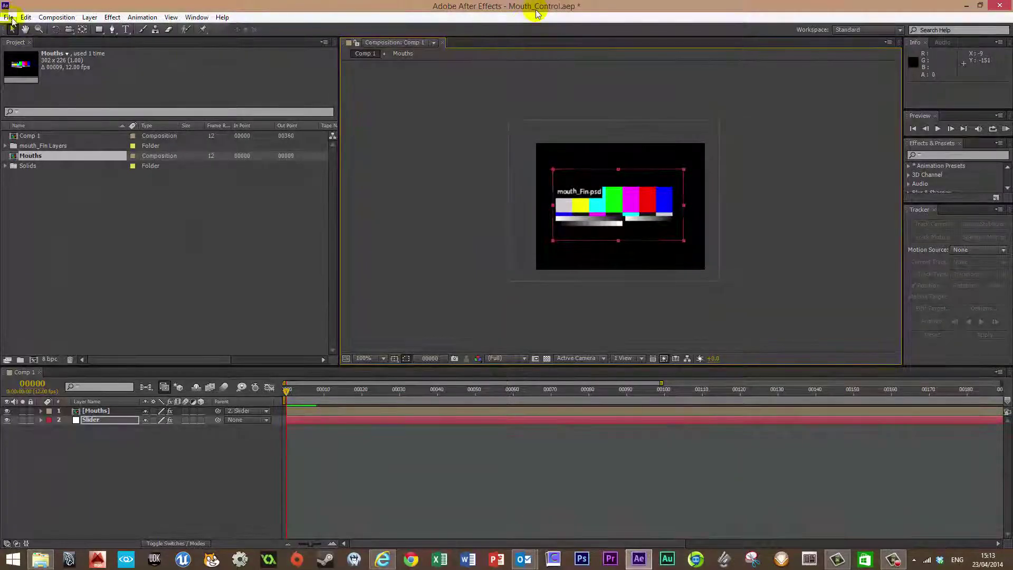
Reopen the recent project Mouth_Control.aep and dismiss the missing-files warning
click(12, 20)
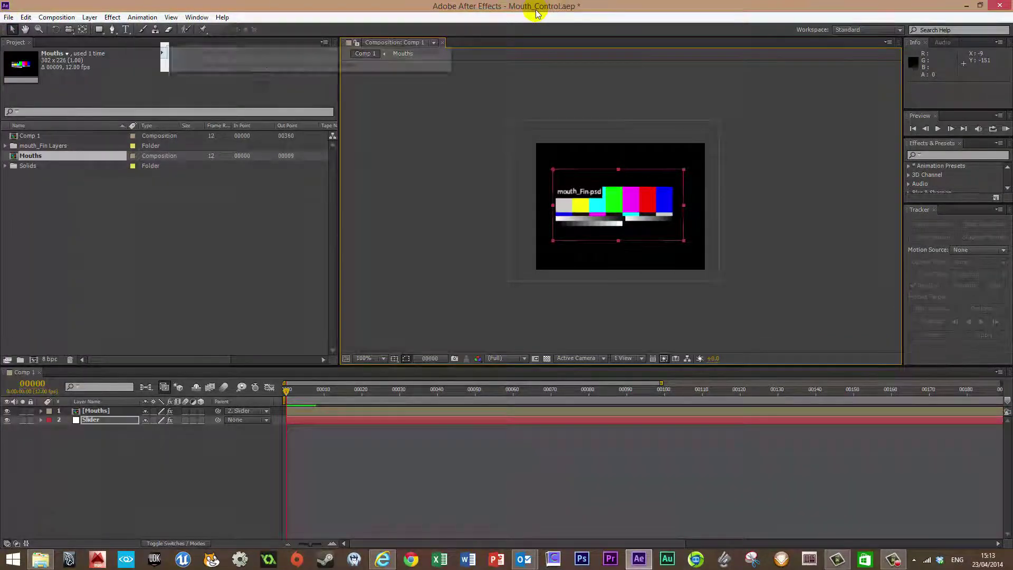
click(8, 17)
mouse_move(106, 52)
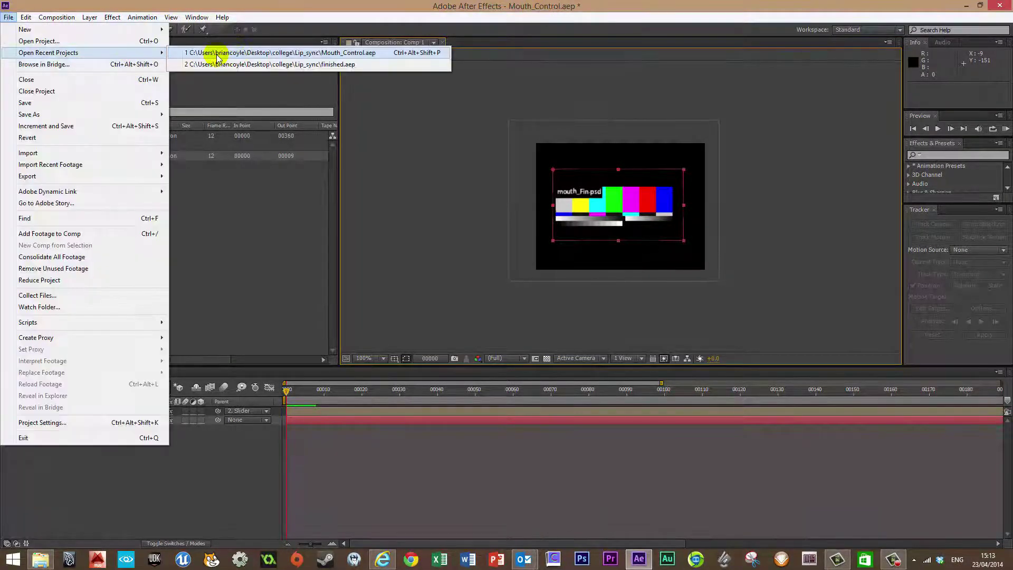
click(232, 55)
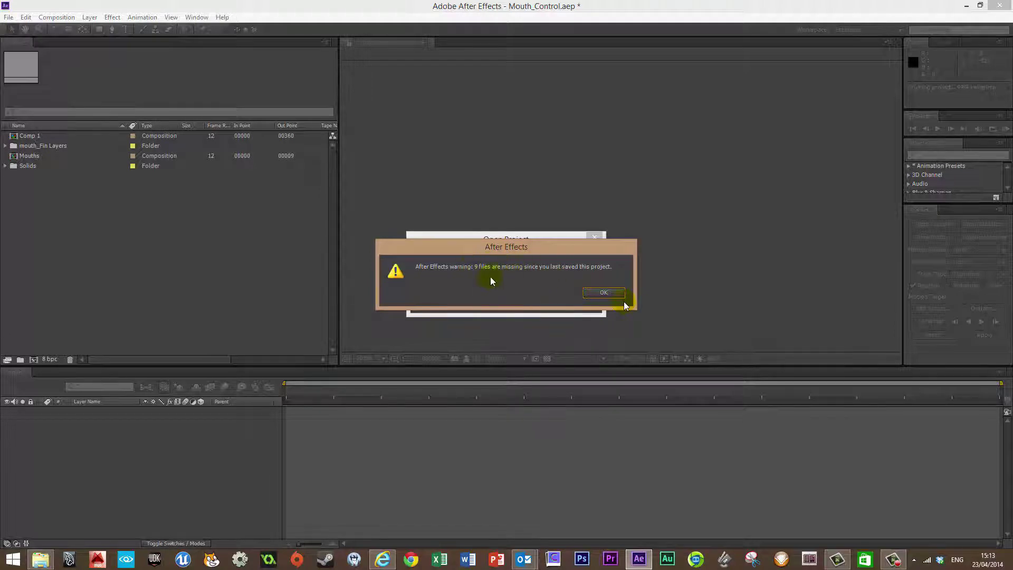
click(610, 296)
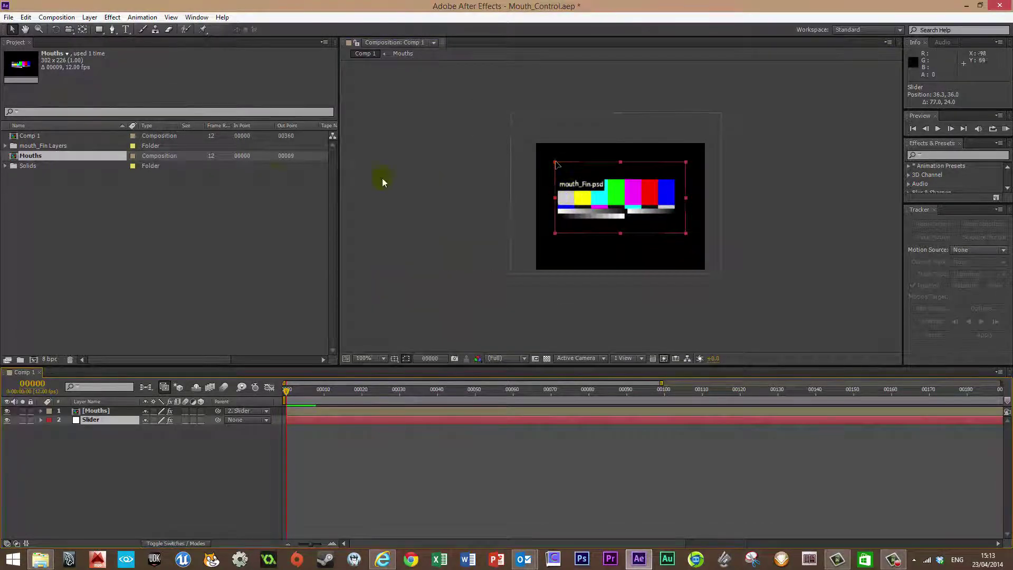
Replace the missing footage of Layer 1/mouth_Fin.psd in the mouth_Fin Layers folder with the mouth_Fin file from the desktop
click(7, 145)
drag(60, 159, 61, 165)
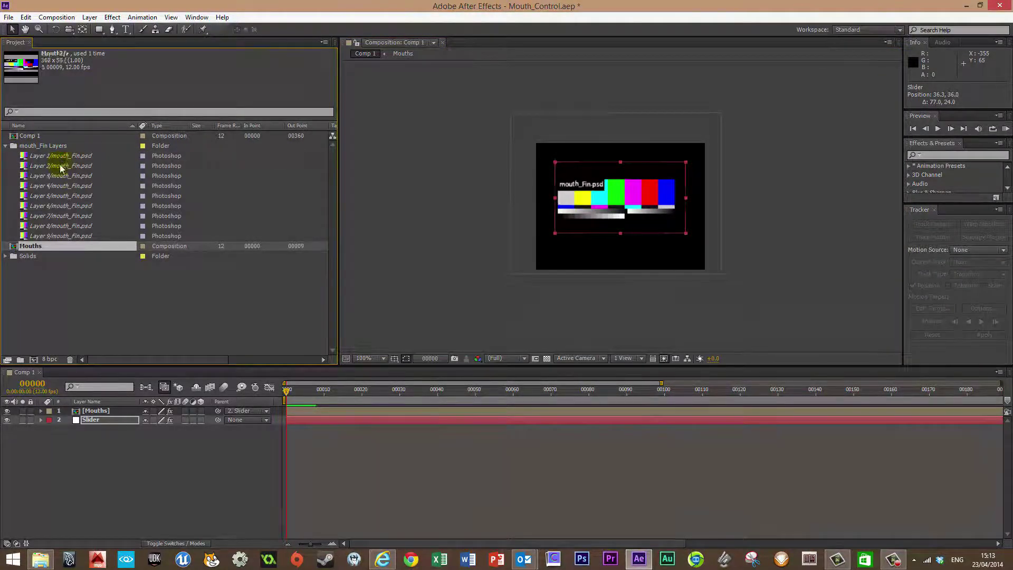
right_click(68, 153)
mouse_move(134, 230)
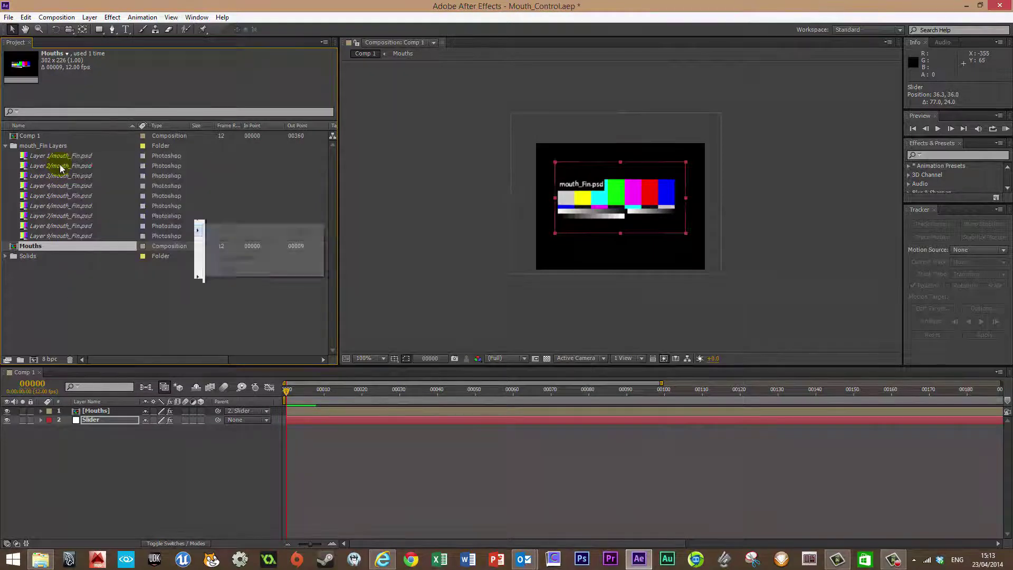
right_click(68, 156)
mouse_move(182, 234)
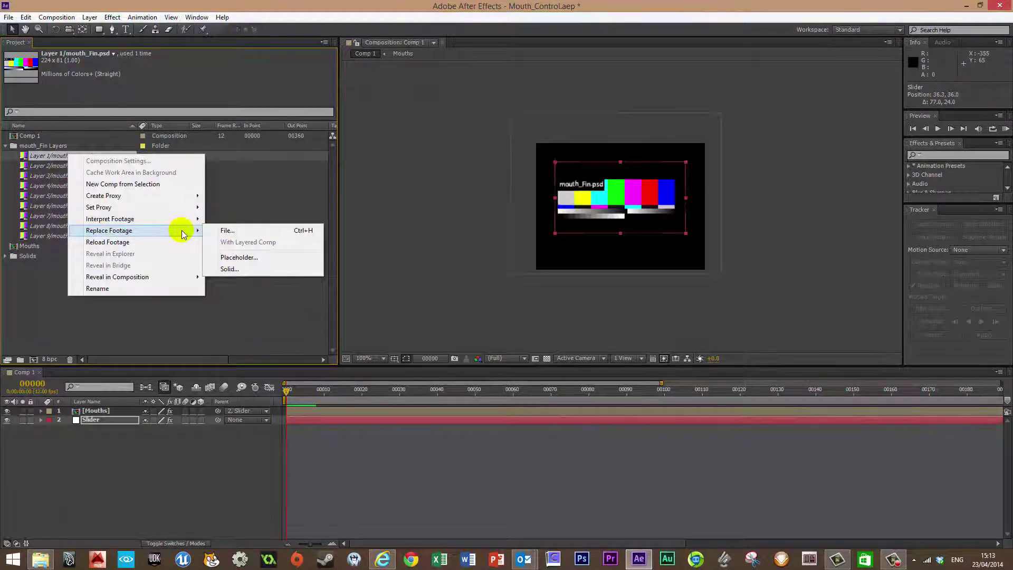
click(228, 230)
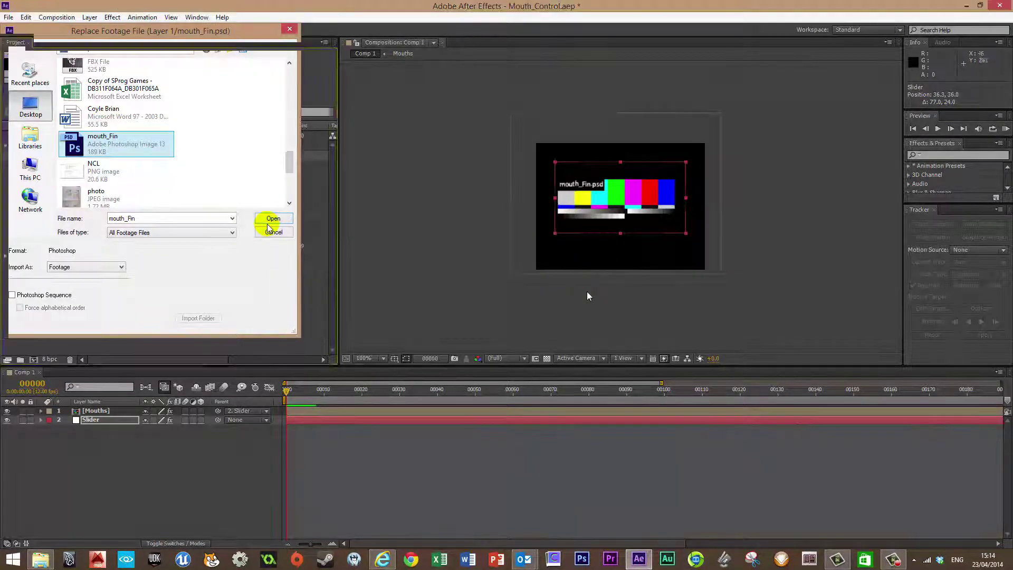
click(272, 220)
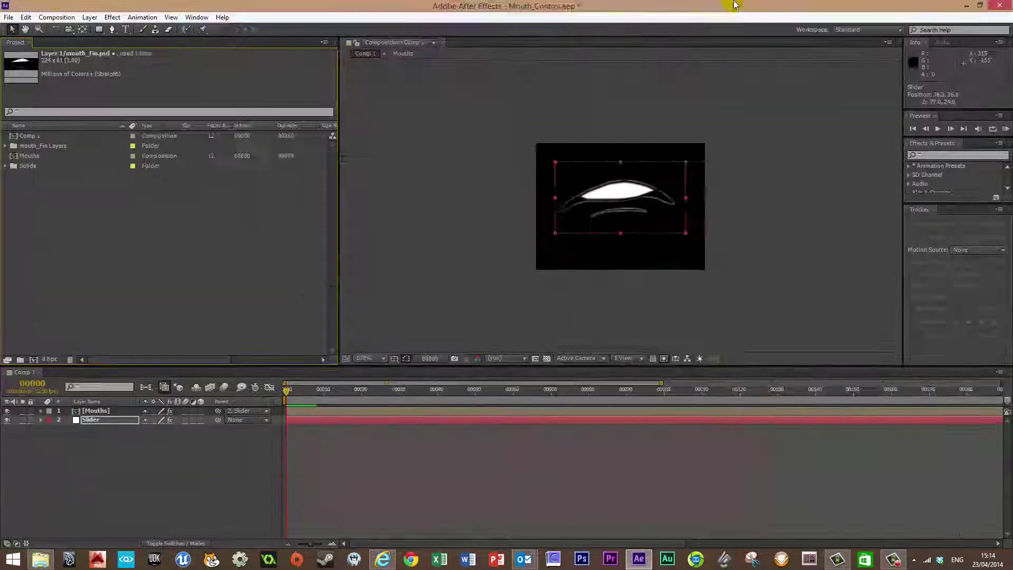
Import batman interigation scene.mov from the desktop and add it to Comp 1 beneath the Slider layer
drag(735, 5, 371, 71)
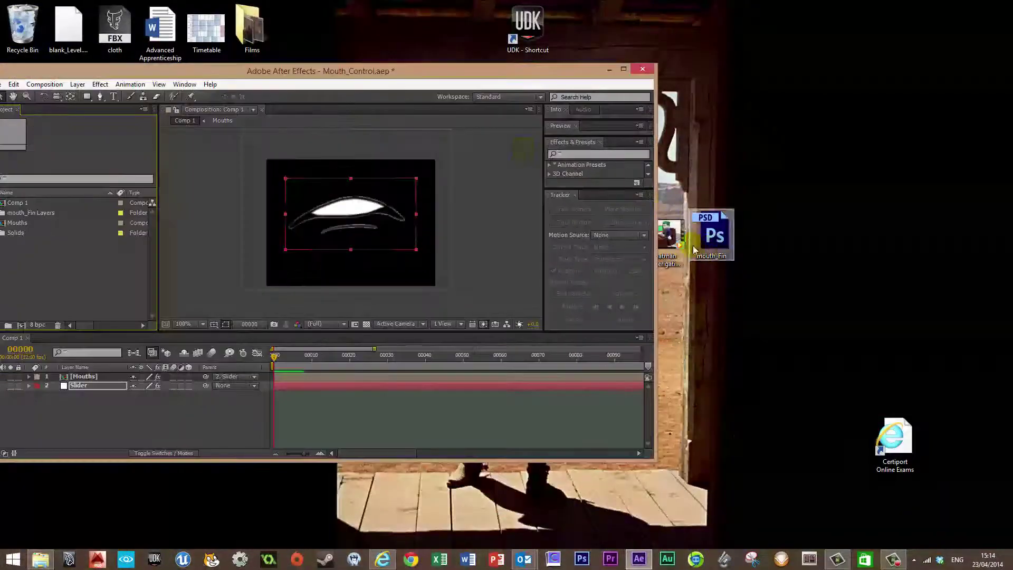
drag(694, 250, 136, 249)
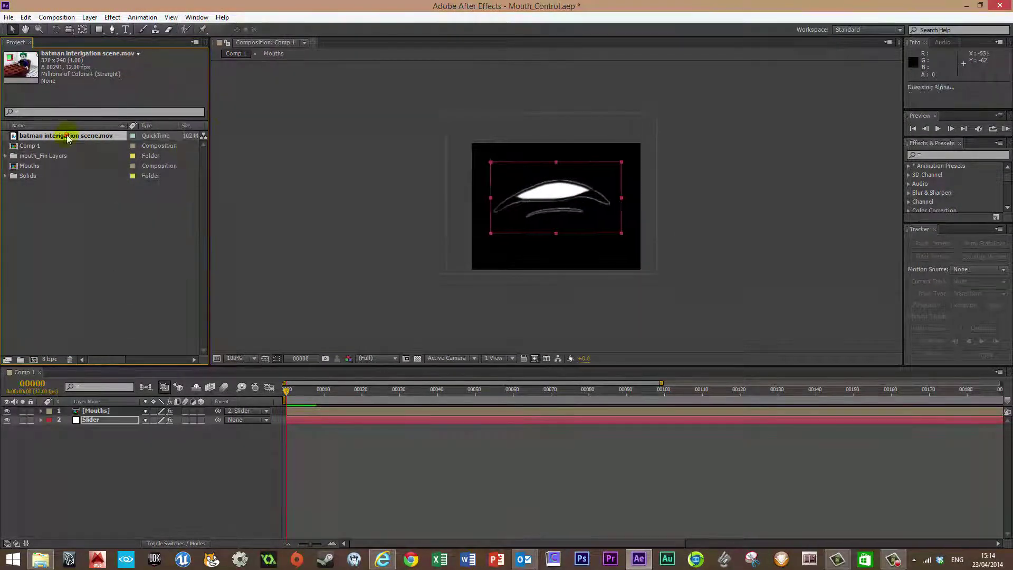
drag(67, 137, 78, 442)
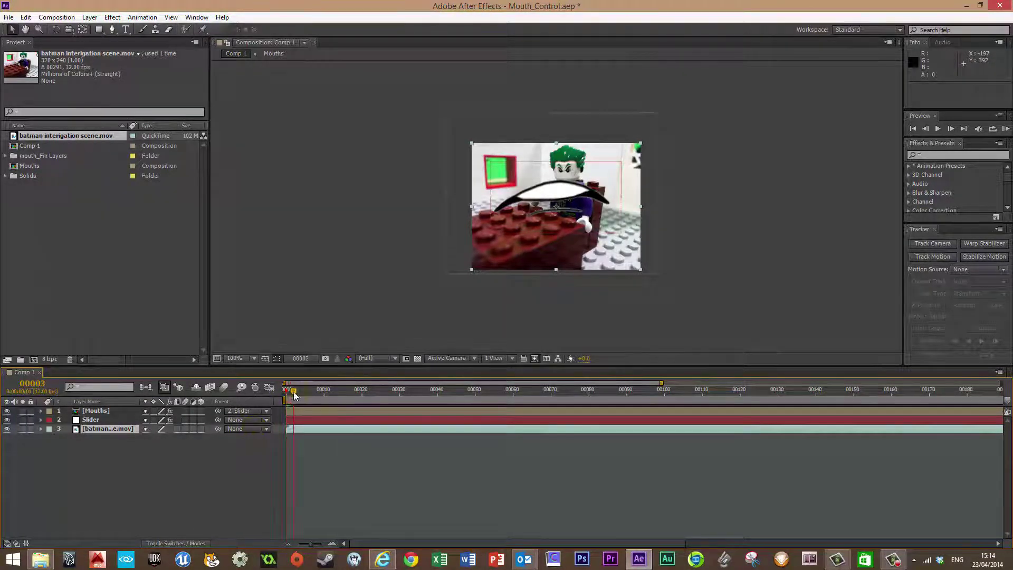
Preview the opening of the batman movie and trim its layer to end at frame 47
drag(289, 391, 474, 403)
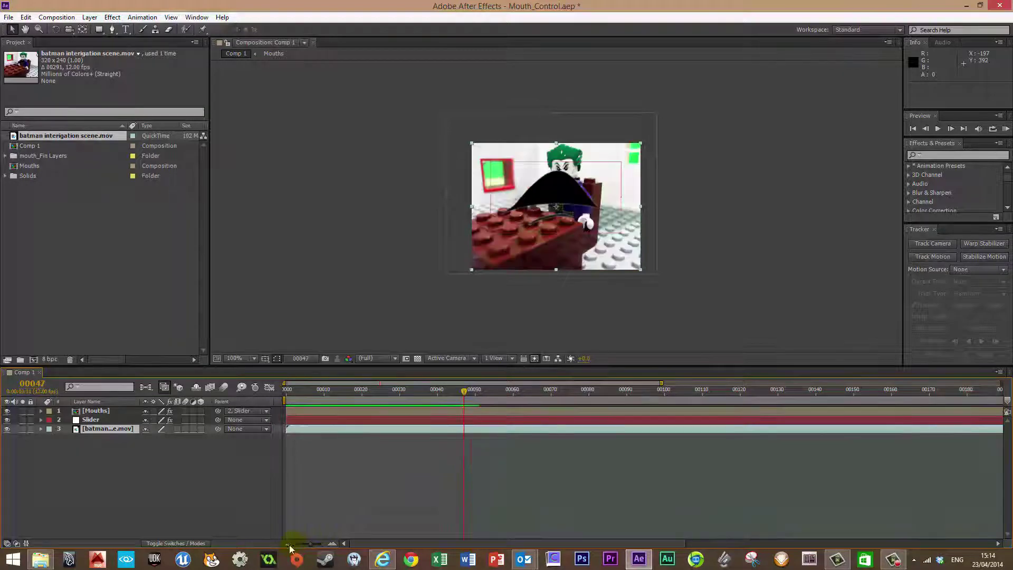
click(288, 544)
click(299, 544)
drag(863, 428, 385, 428)
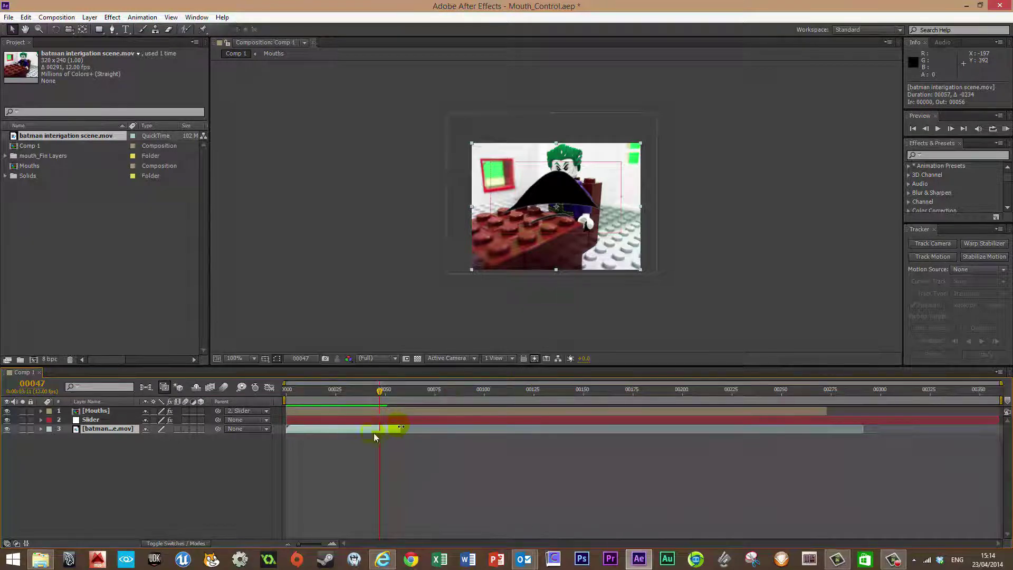
scroll(374, 433, up, 3)
mouse_move(540, 390)
mouse_down()
mouse_move(554, 391)
mouse_move(530, 390)
mouse_move(547, 390)
mouse_up()
scroll(341, 485, down, 3)
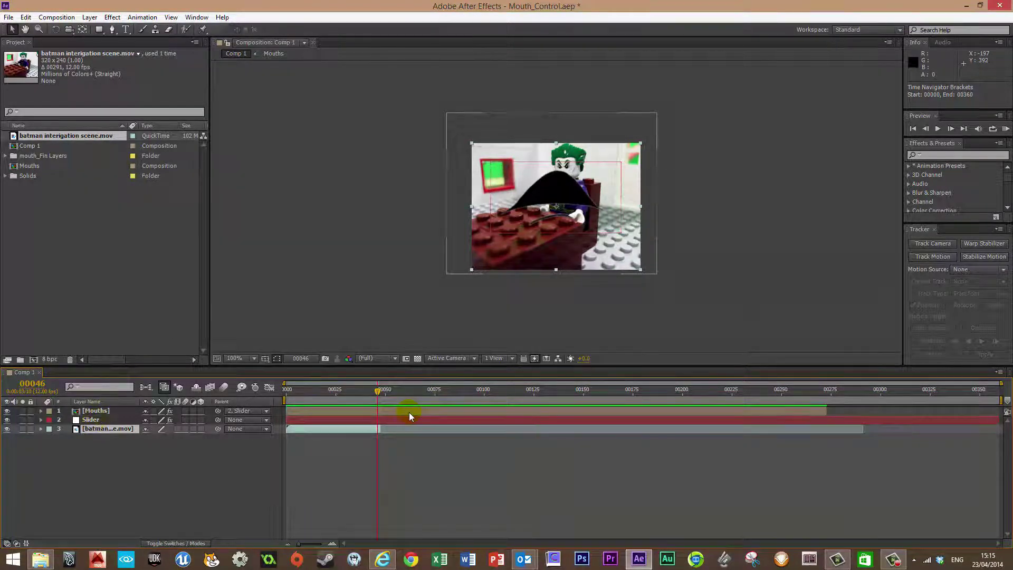
Open the Slider layer's Slider Control effect and set the slider to about 0.45 at frame 46, then collapse the layer
click(94, 422)
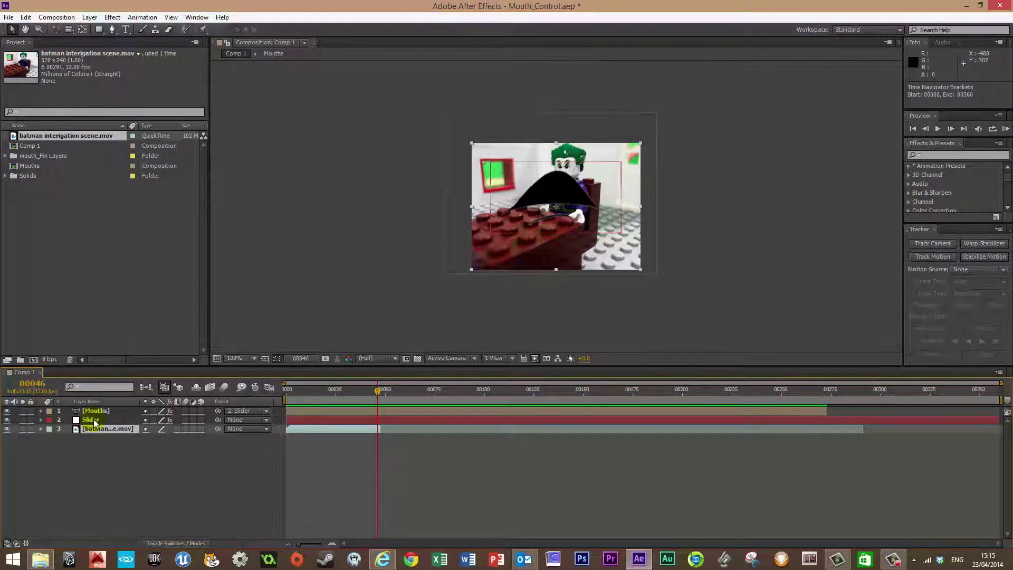
click(95, 421)
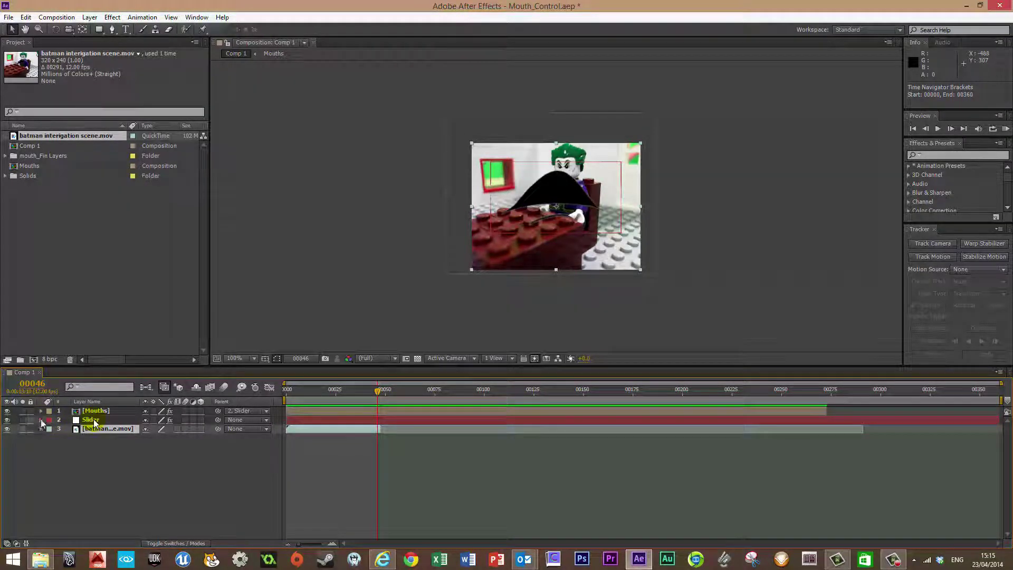
click(94, 422)
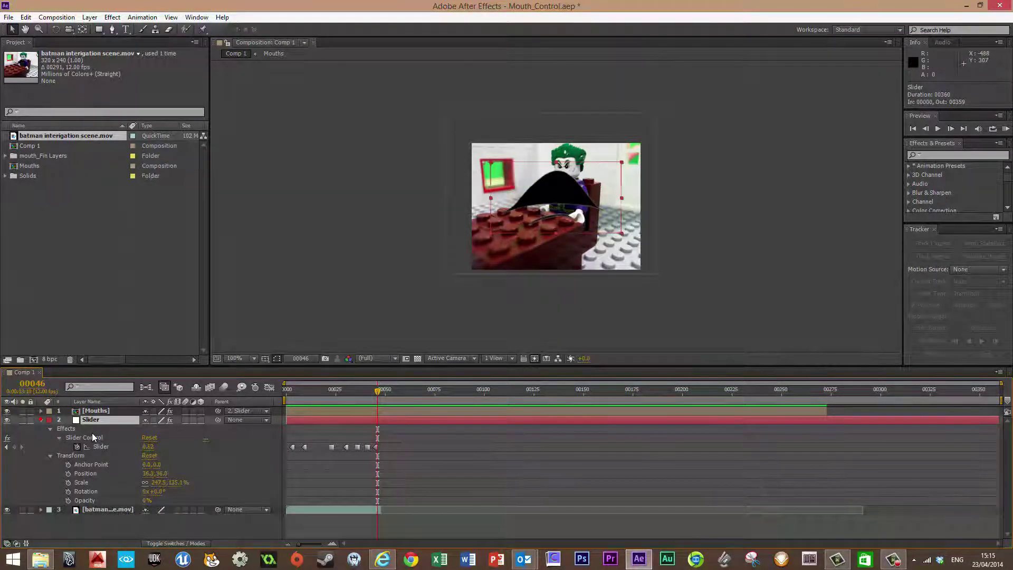
click(605, 228)
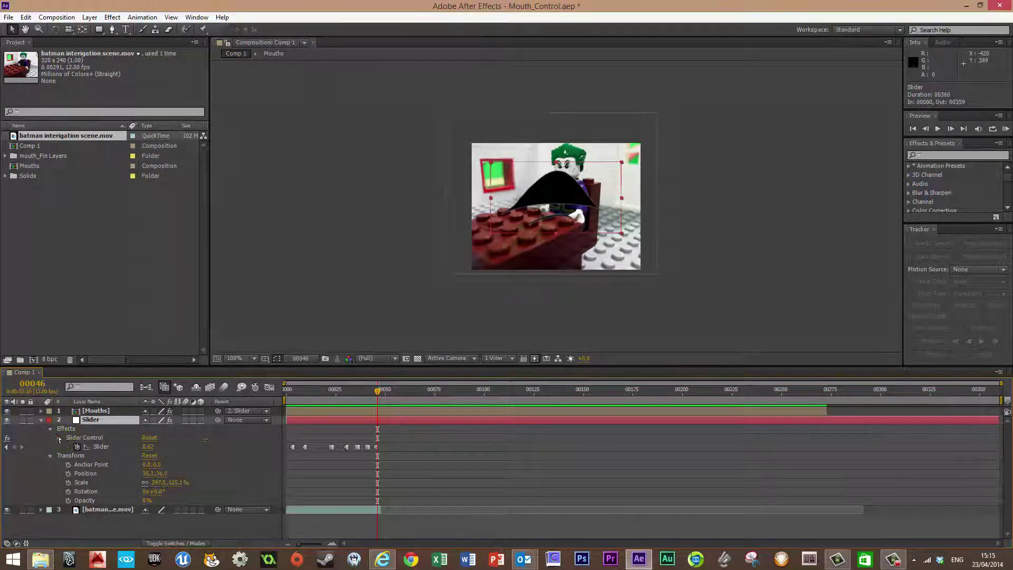
double_click(86, 438)
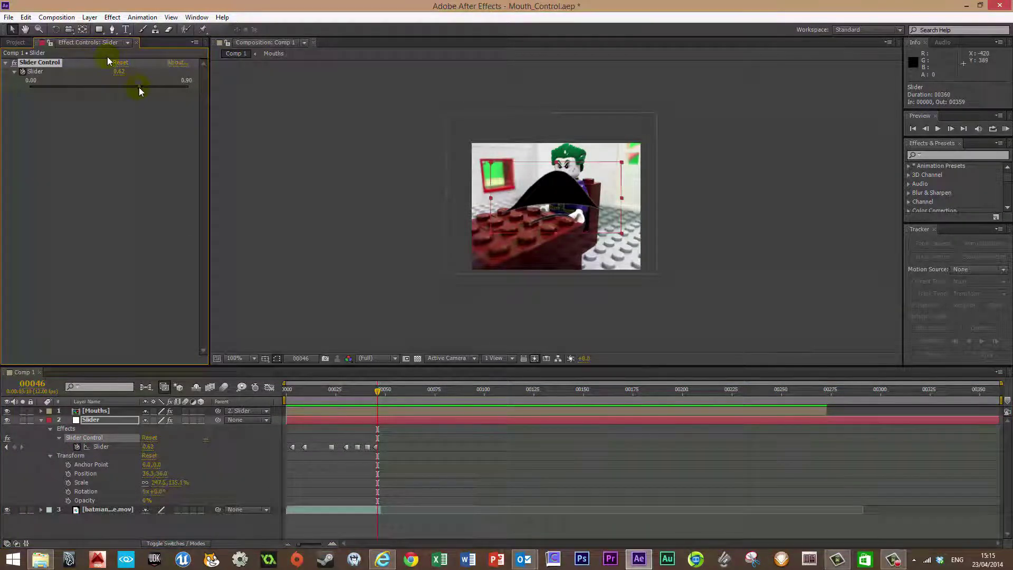
drag(138, 87, 89, 88)
click(361, 443)
click(364, 446)
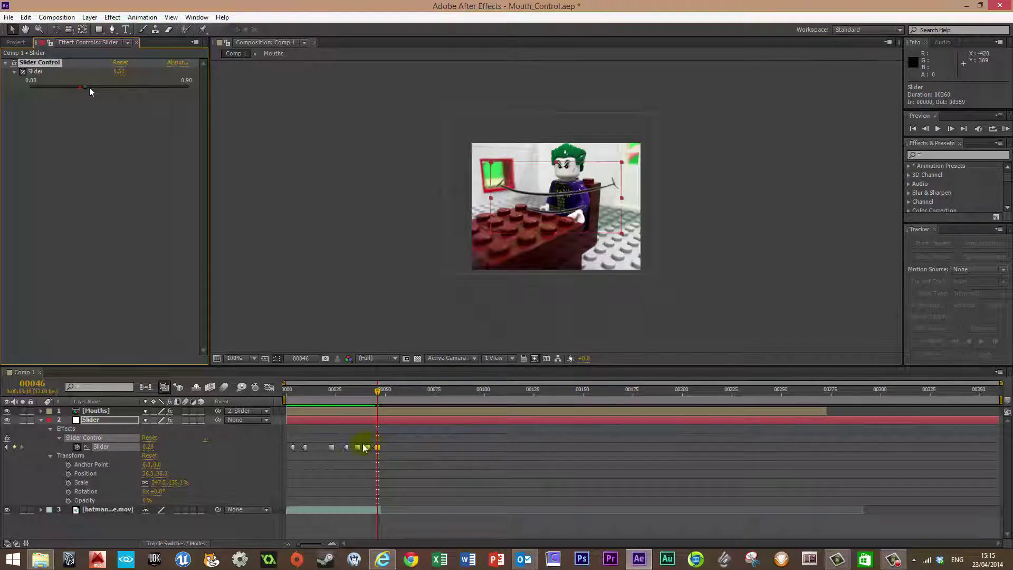
click(89, 421)
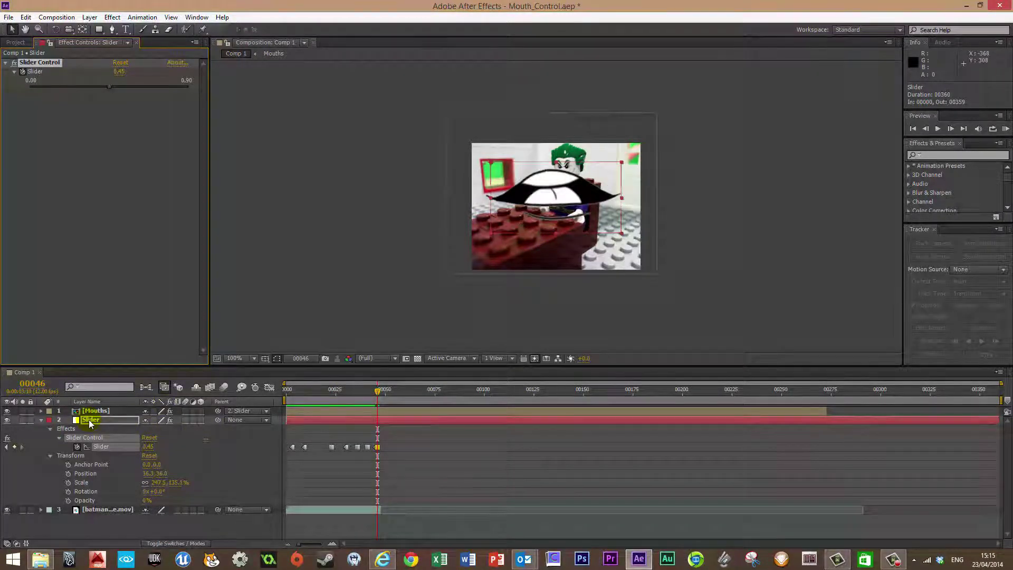
click(41, 420)
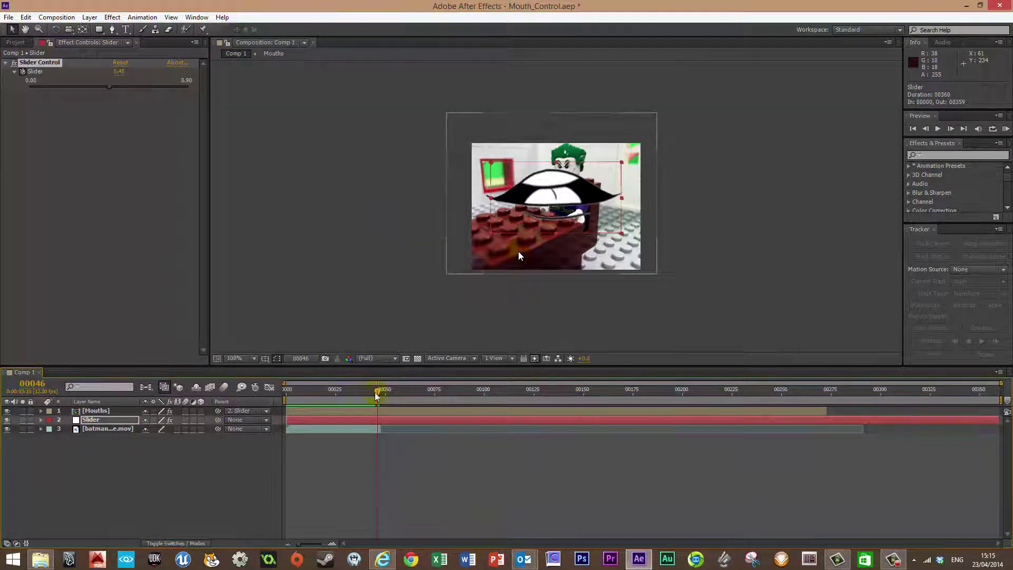
At frame 0, shrink the Slider layer to about 108 by 62% and move it to about 128, 41 by the green-haired figure
drag(377, 391, 323, 390)
drag(323, 391, 287, 390)
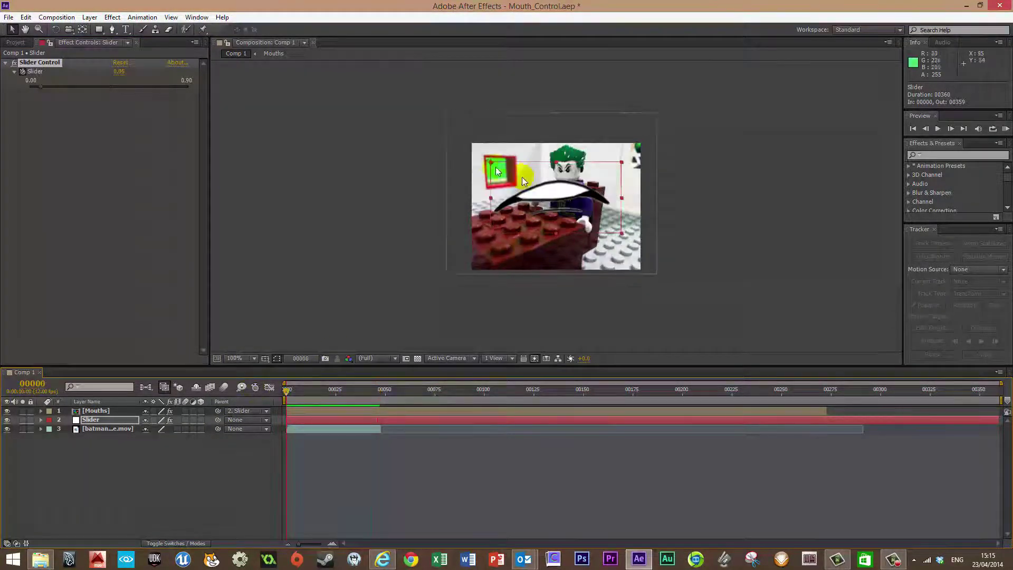
mouse_move(490, 160)
mouse_down()
mouse_move(539, 154)
mouse_move(501, 156)
mouse_up()
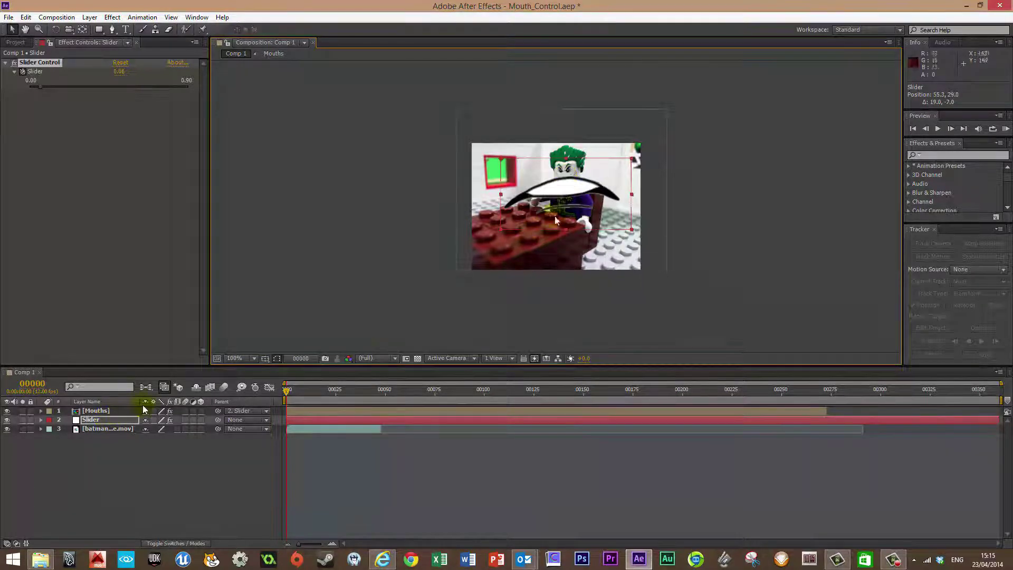
double_click(92, 421)
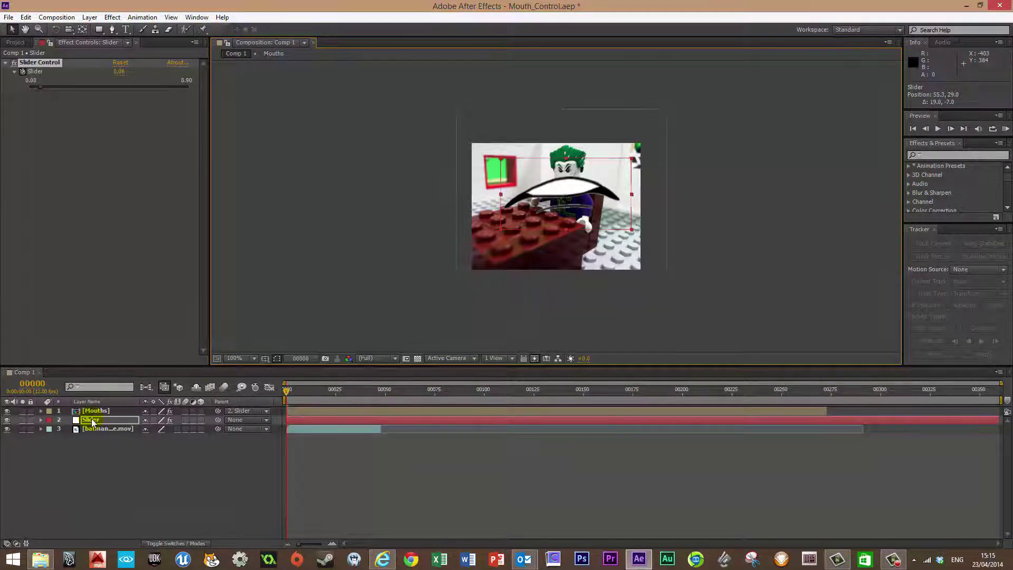
key(Return)
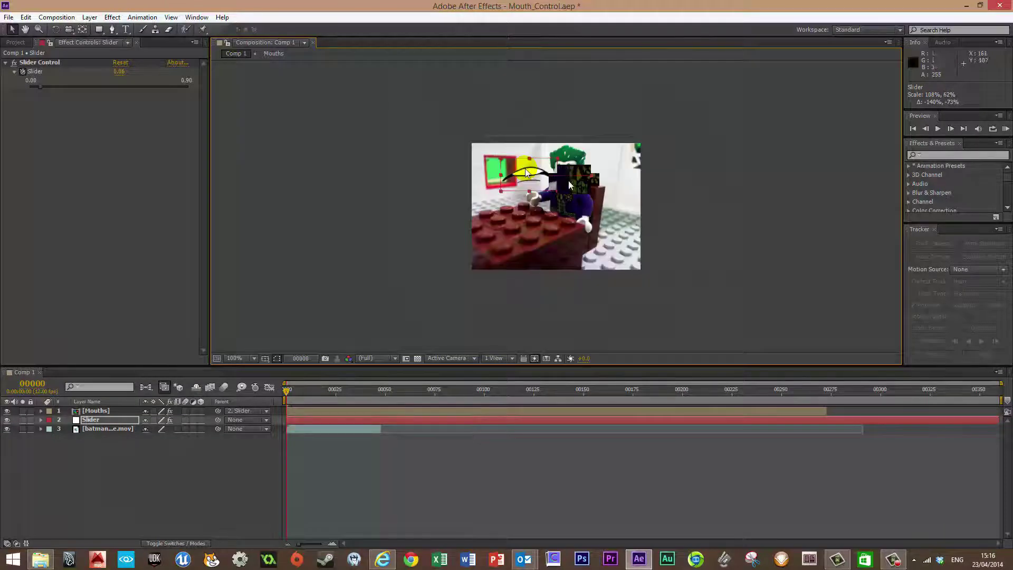
drag(570, 180, 609, 186)
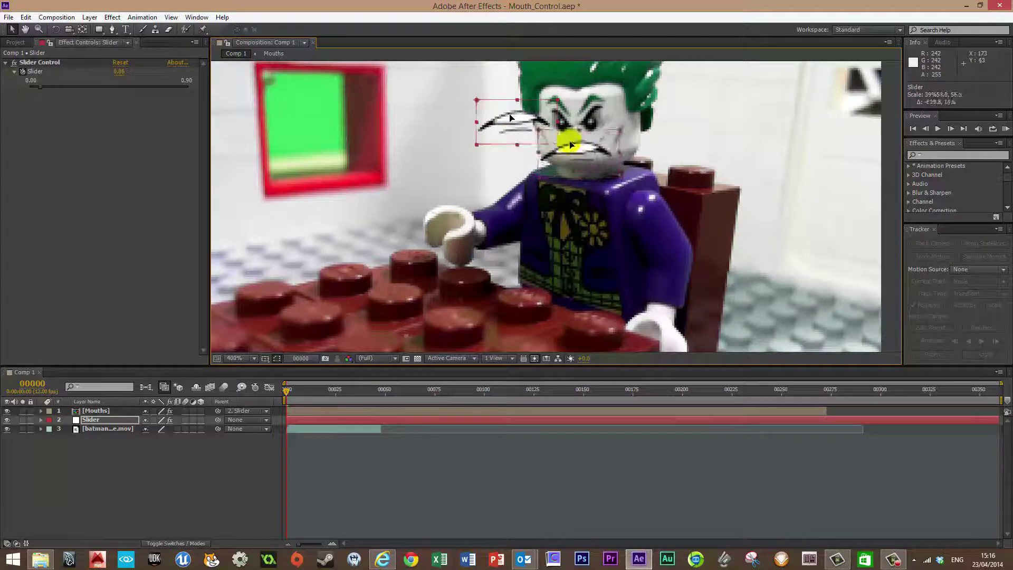
Scale the Slider layer down to about 27 by 14% and place the mouth on the figure's face at about 162, 58
drag(570, 141, 569, 137)
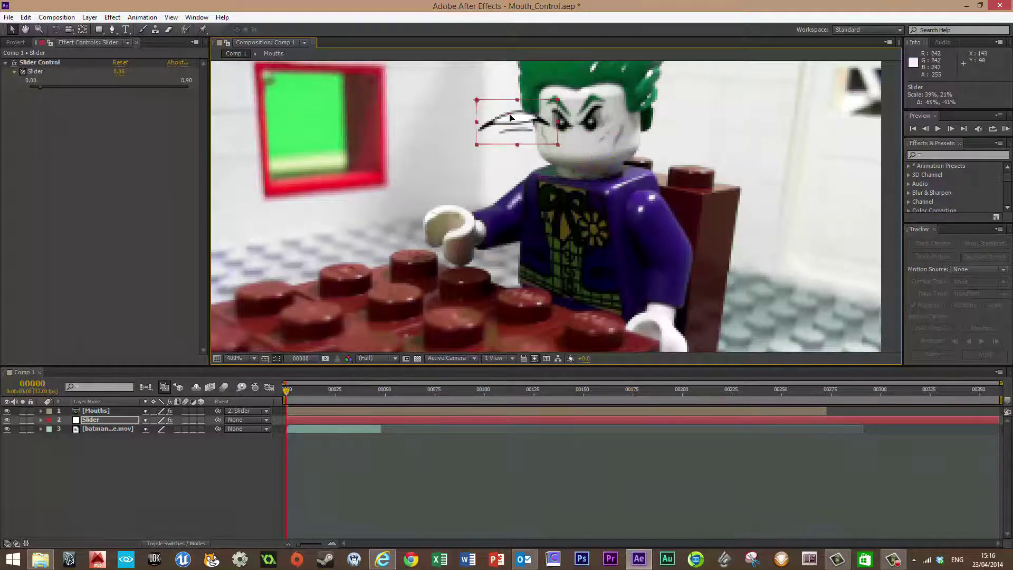
drag(619, 171, 595, 154)
drag(590, 151, 594, 156)
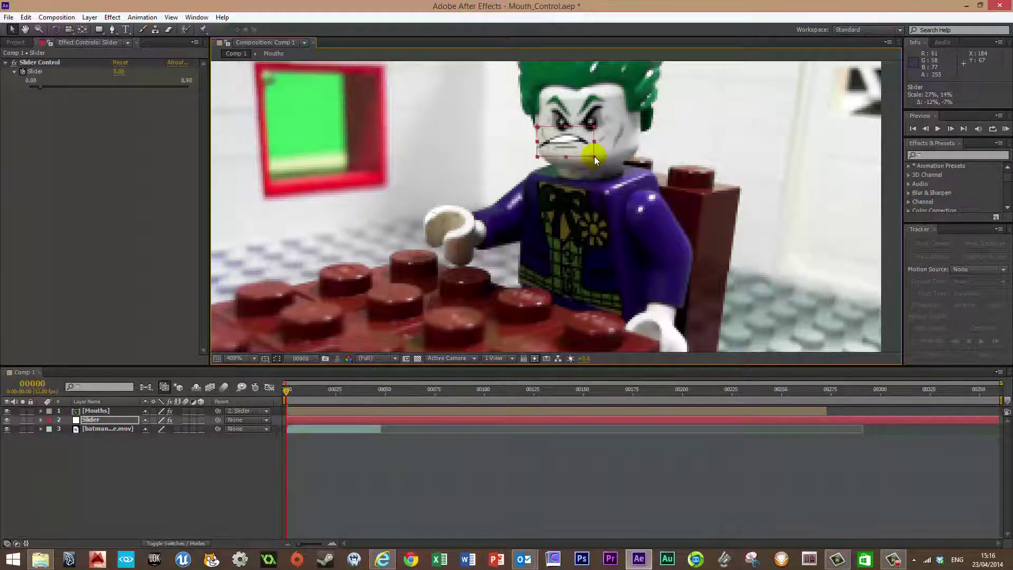
drag(568, 143, 579, 152)
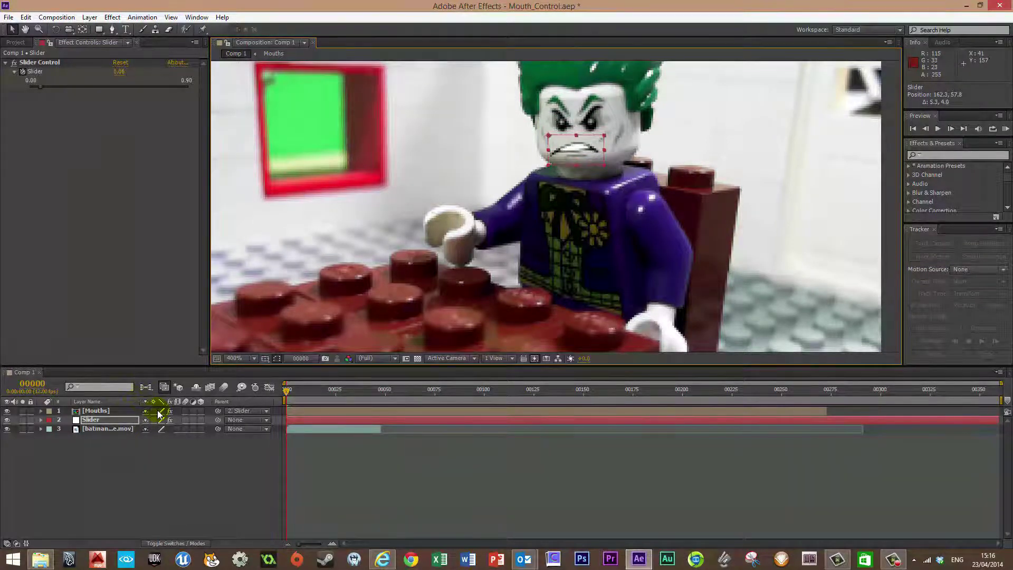
Start motion tracking on the batman interigation scene layer with the Tracker
click(124, 428)
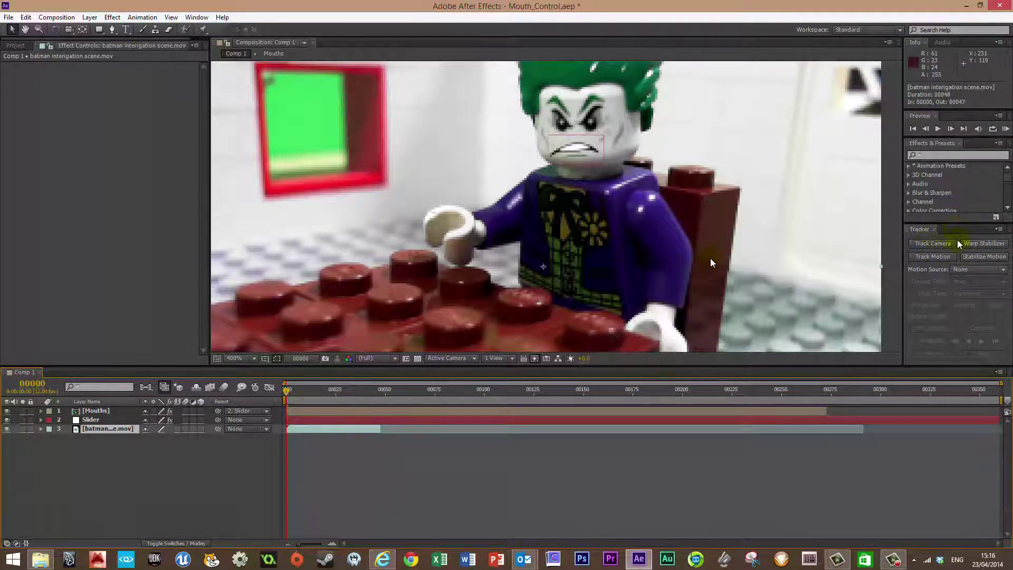
click(197, 17)
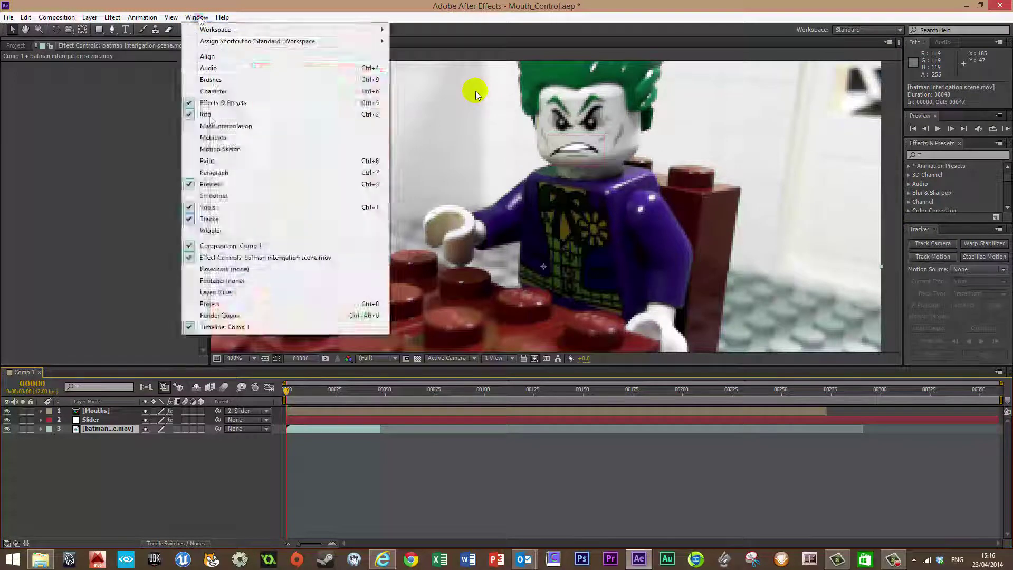
click(219, 228)
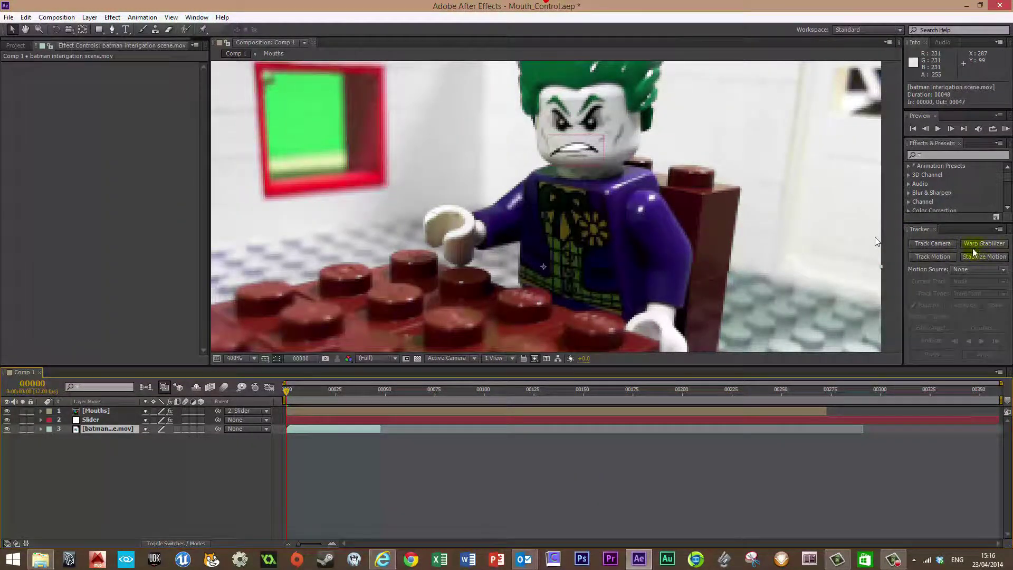
click(935, 257)
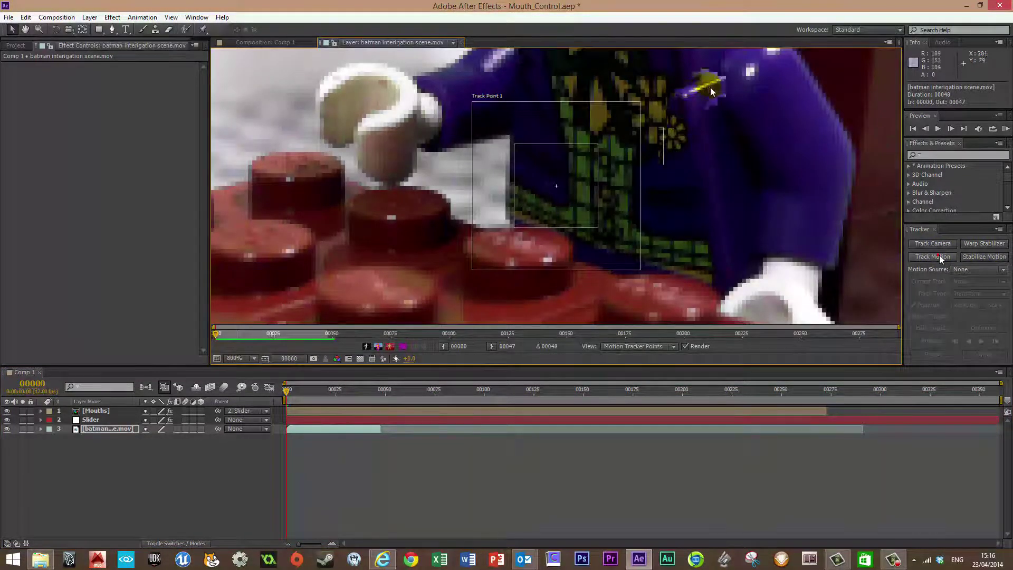
Place Track Point 1 over the green-haired figure's darker eye beside the cheek line, at about 182, 52 in frame 0
scroll(697, 85, down, 6)
scroll(692, 78, up, 4)
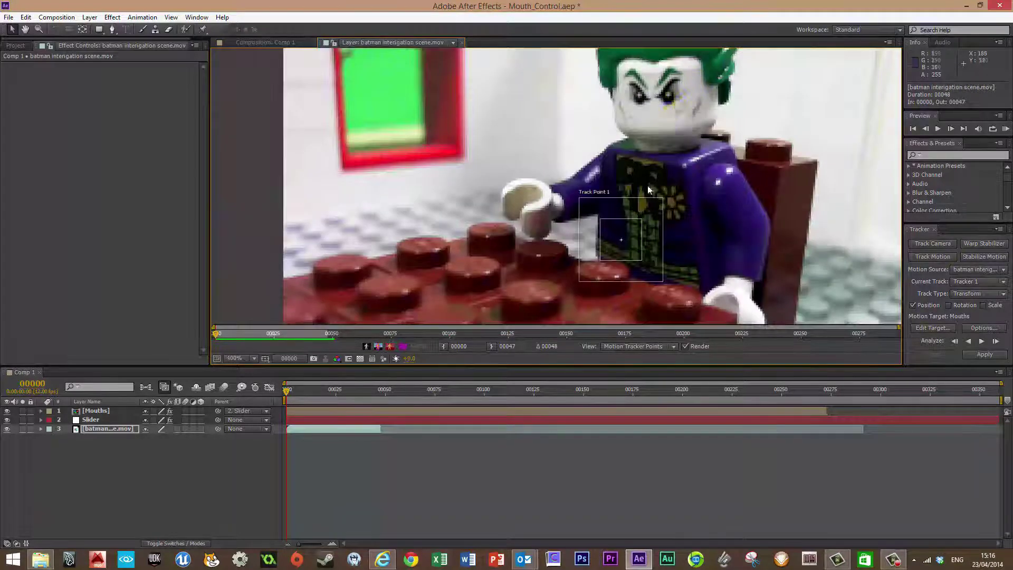
scroll(692, 78, down, 4)
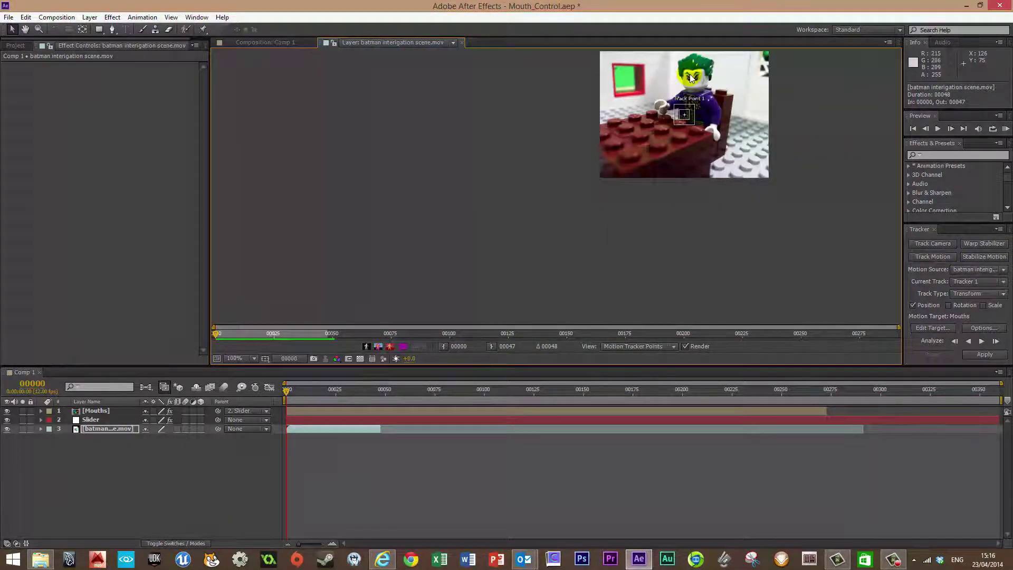
scroll(623, 245, up, 4)
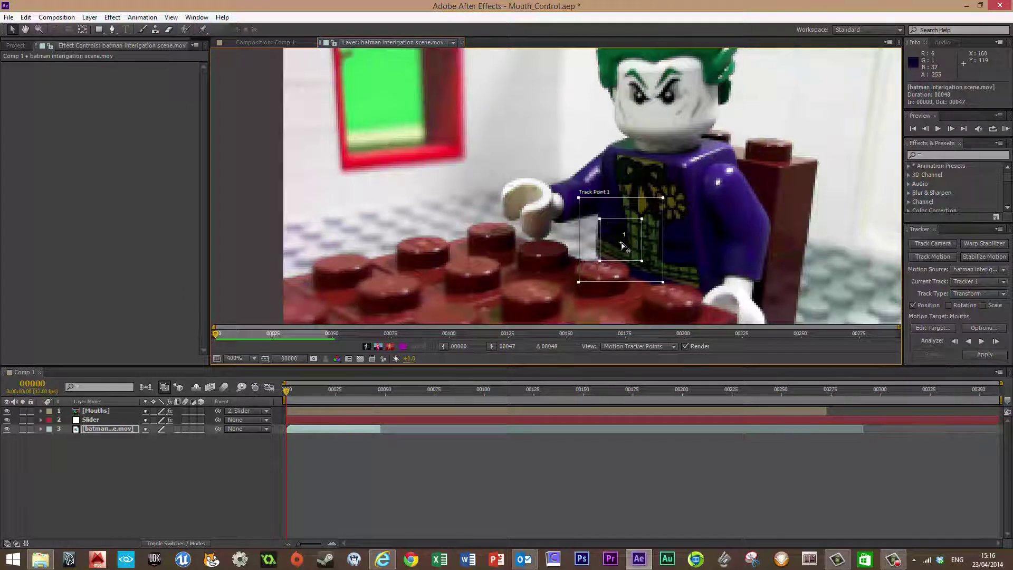
drag(626, 238, 676, 79)
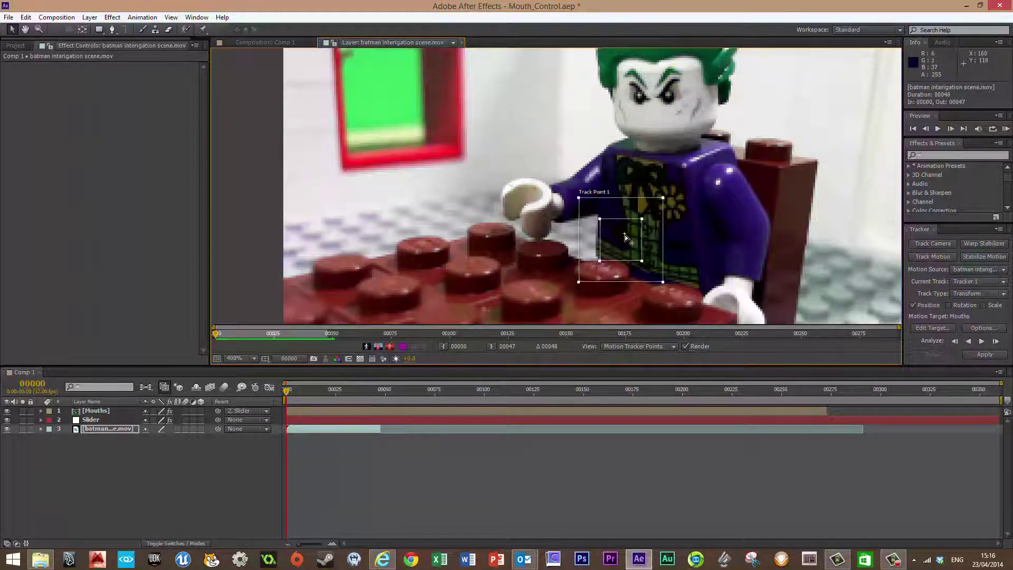
drag(627, 223, 671, 95)
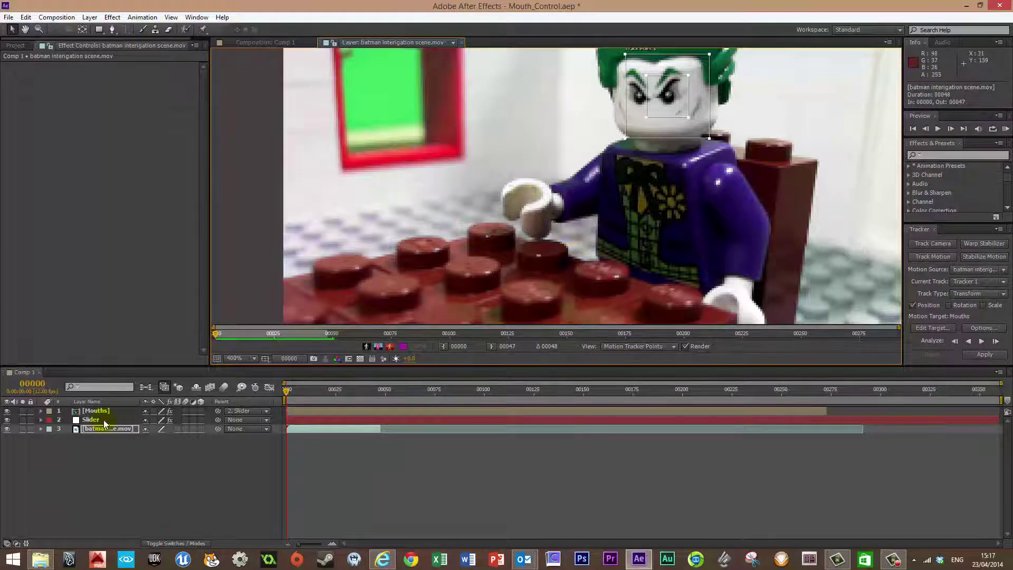
Change the tracker's motion target to the Slider layer
click(932, 328)
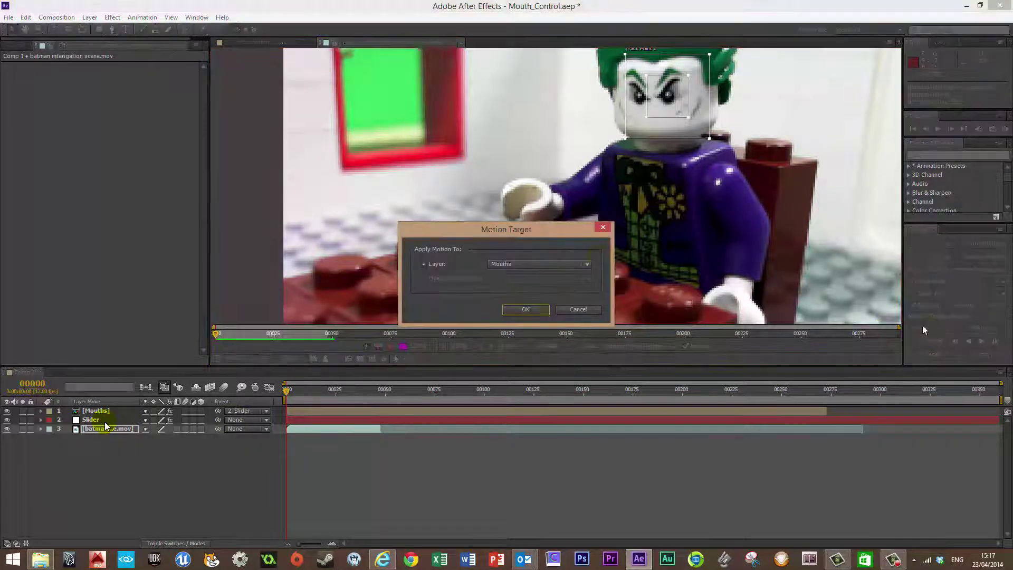
click(488, 275)
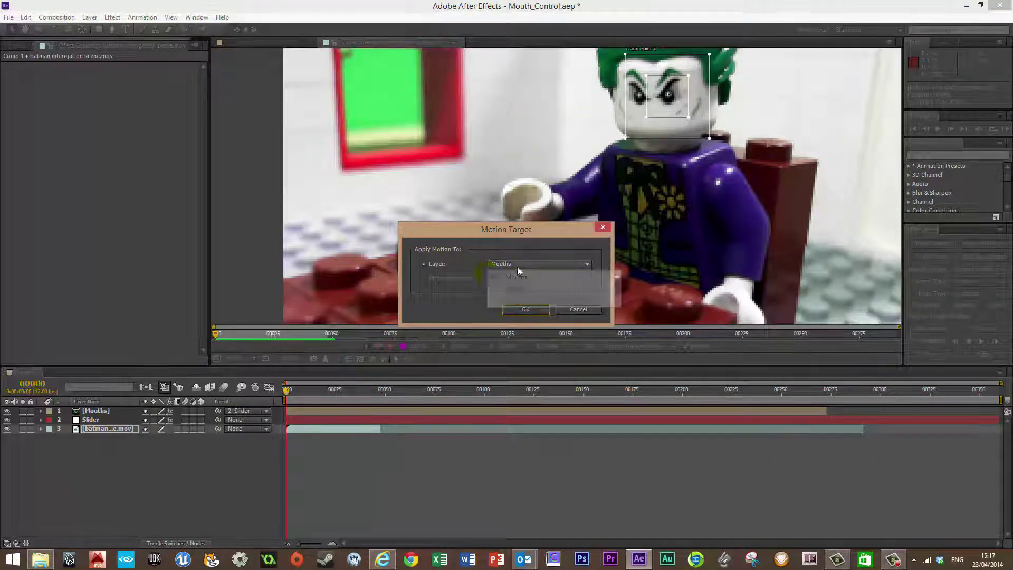
click(528, 291)
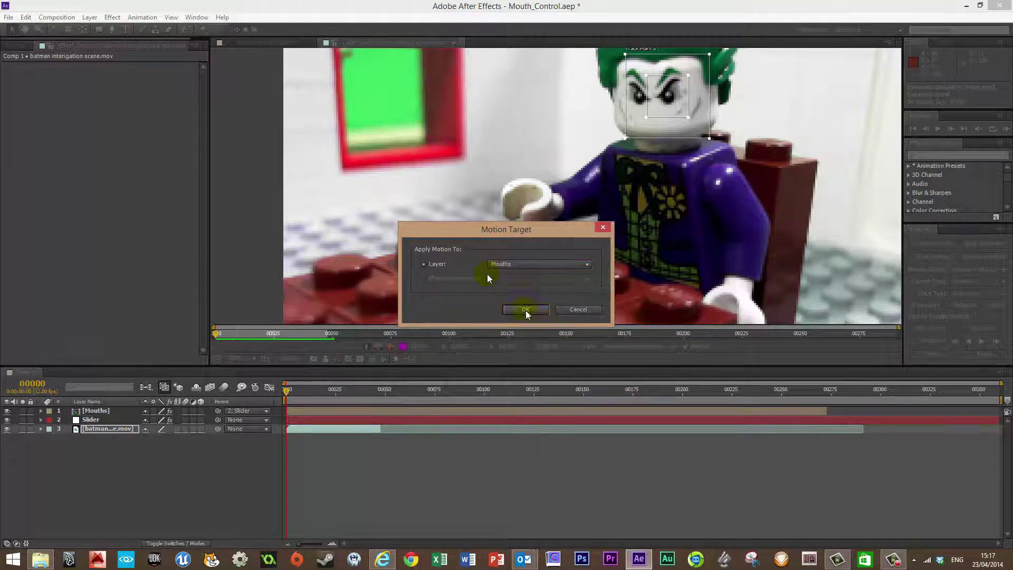
click(526, 310)
key(Escape)
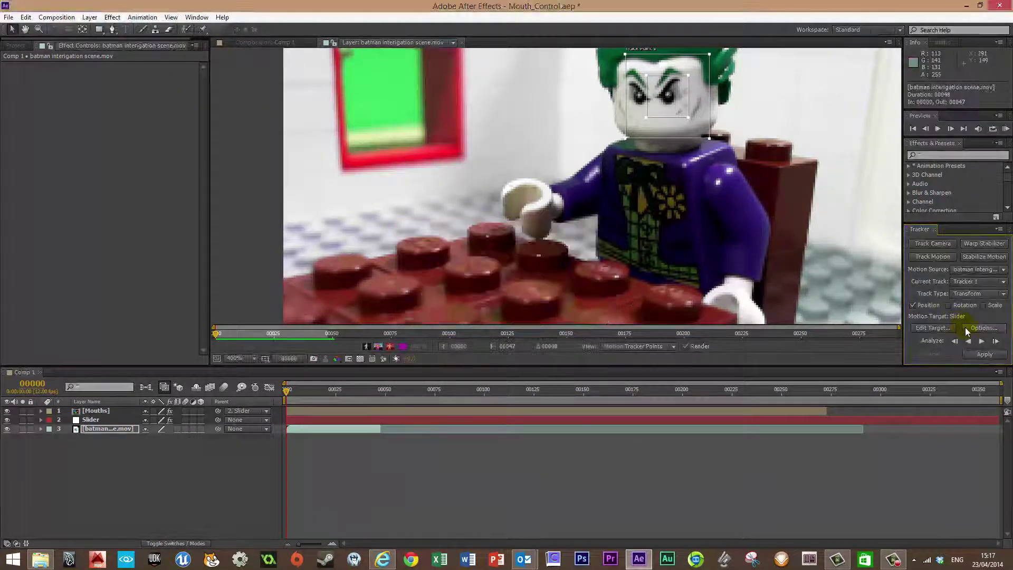
Review the Motion Tracker Options and keep Stop Tracking as the behaviour for low confidence
click(968, 328)
key(Escape)
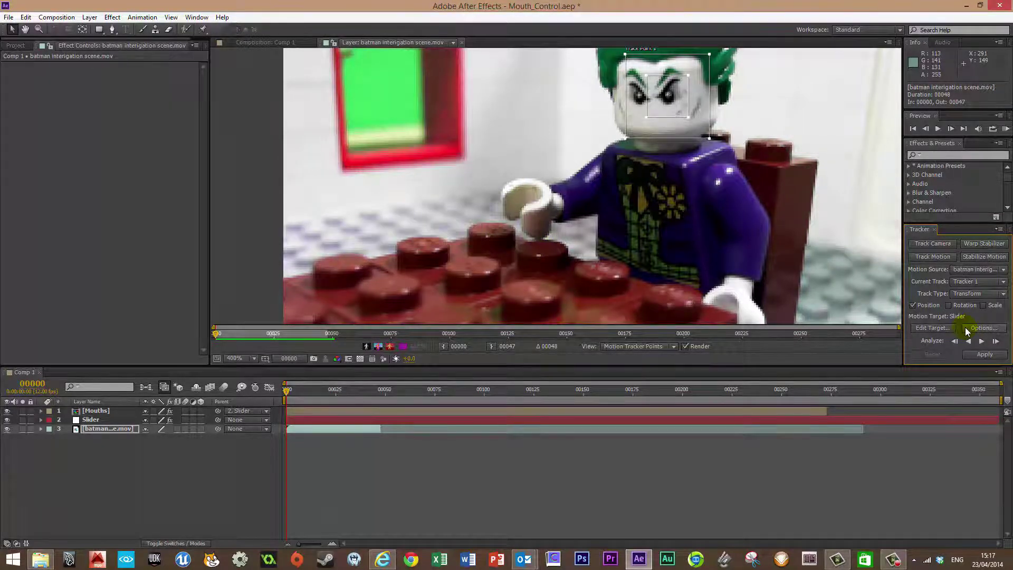
click(968, 328)
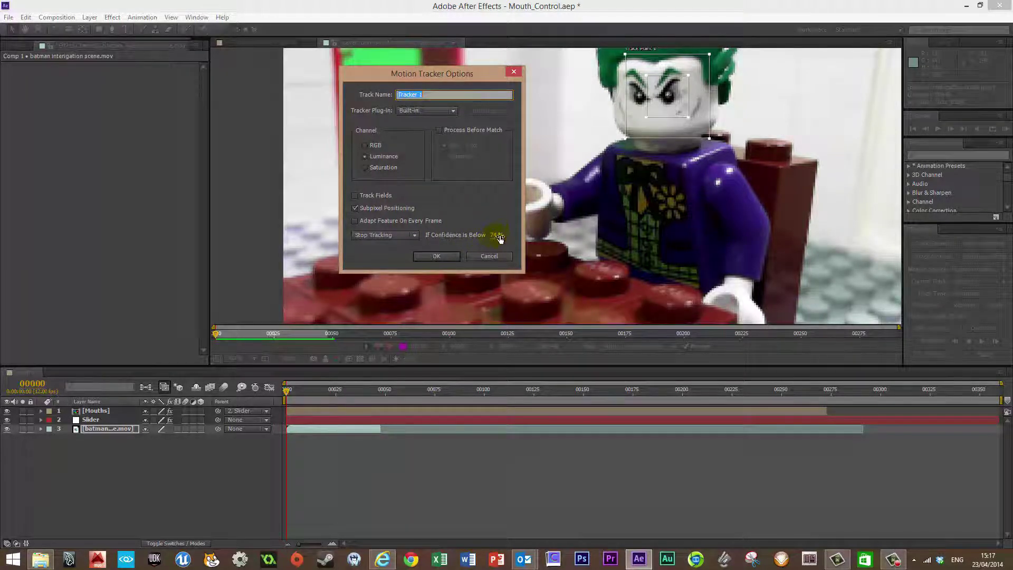
click(415, 242)
click(414, 244)
click(402, 236)
click(407, 262)
click(400, 236)
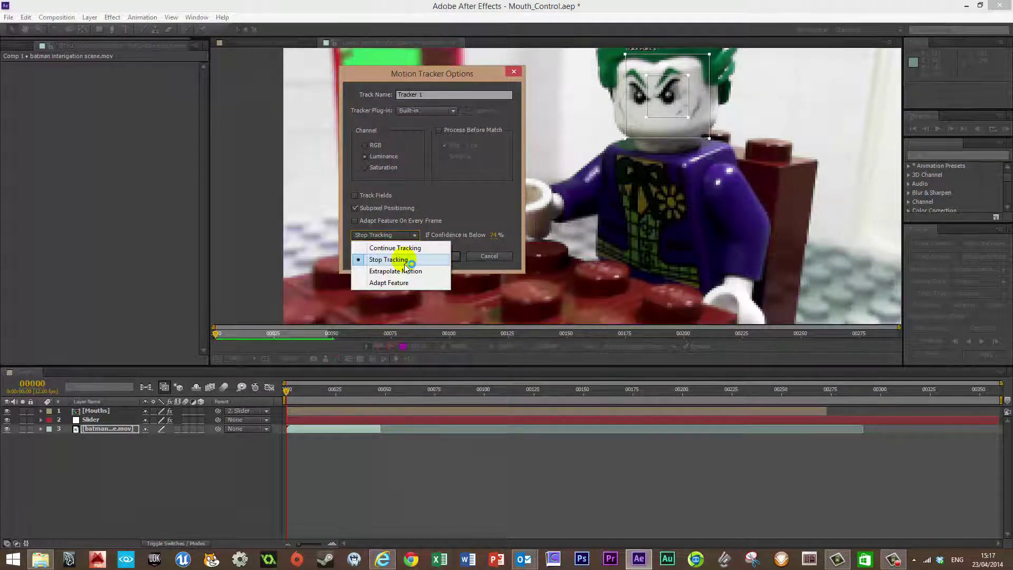
click(403, 259)
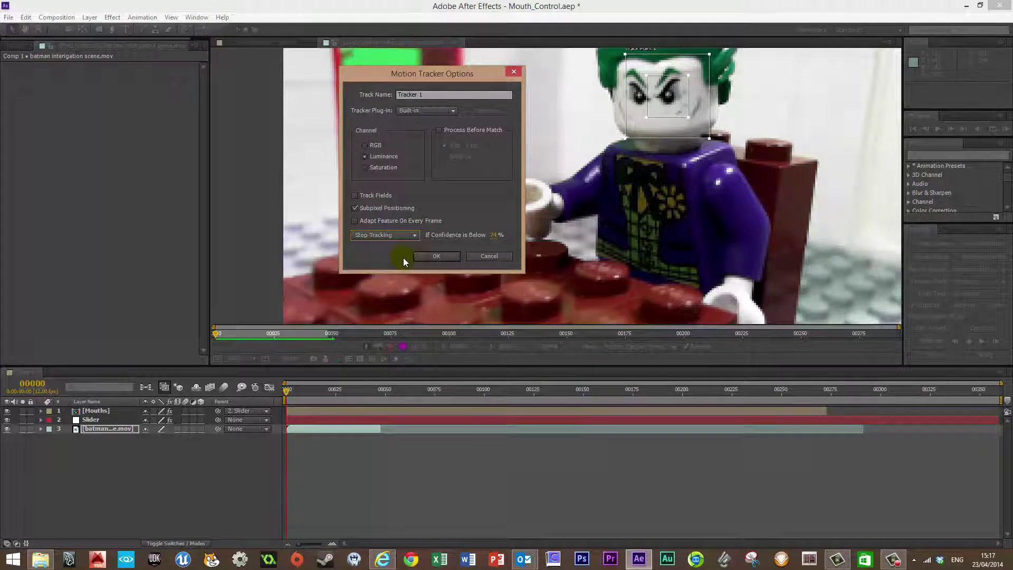
click(433, 256)
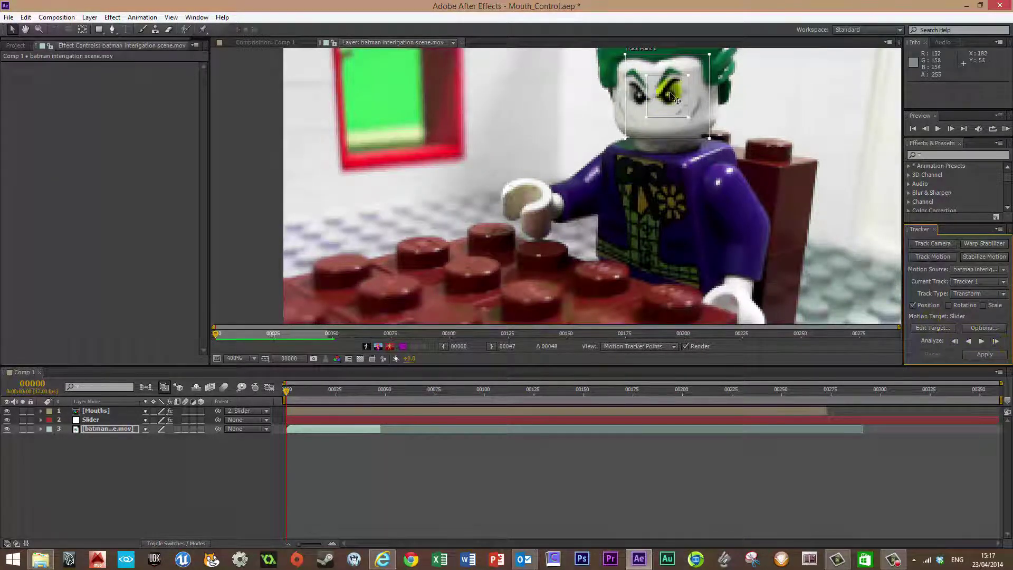
Fine-tune the track point on the figure's eye and analyze the motion forward from frame 0
drag(671, 95, 670, 95)
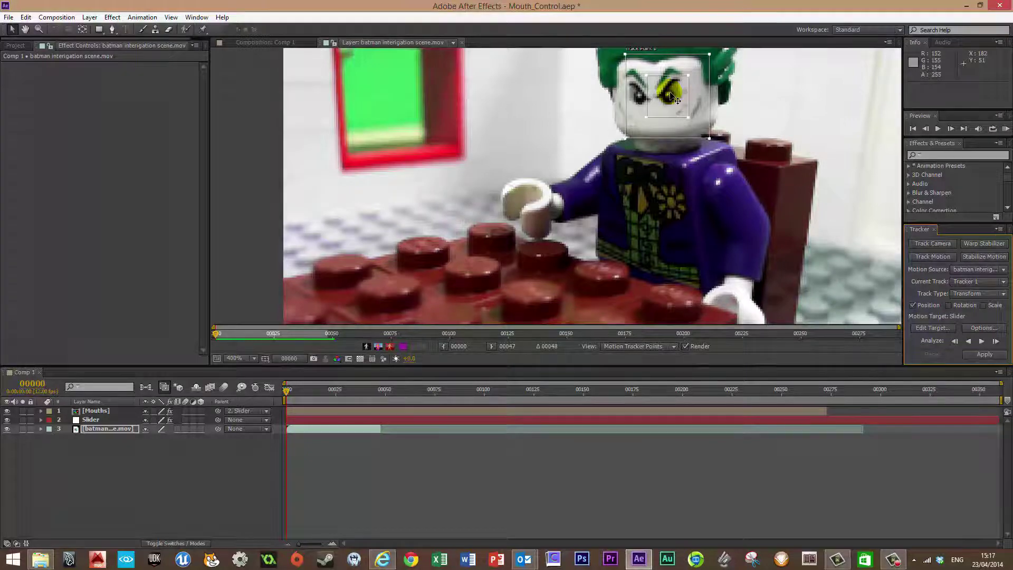
click(982, 341)
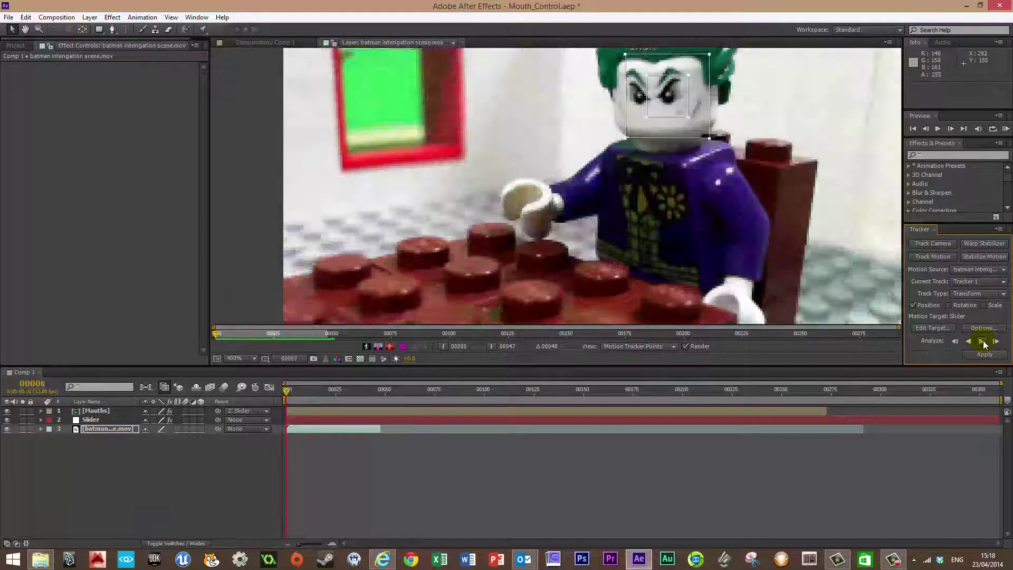
click(983, 343)
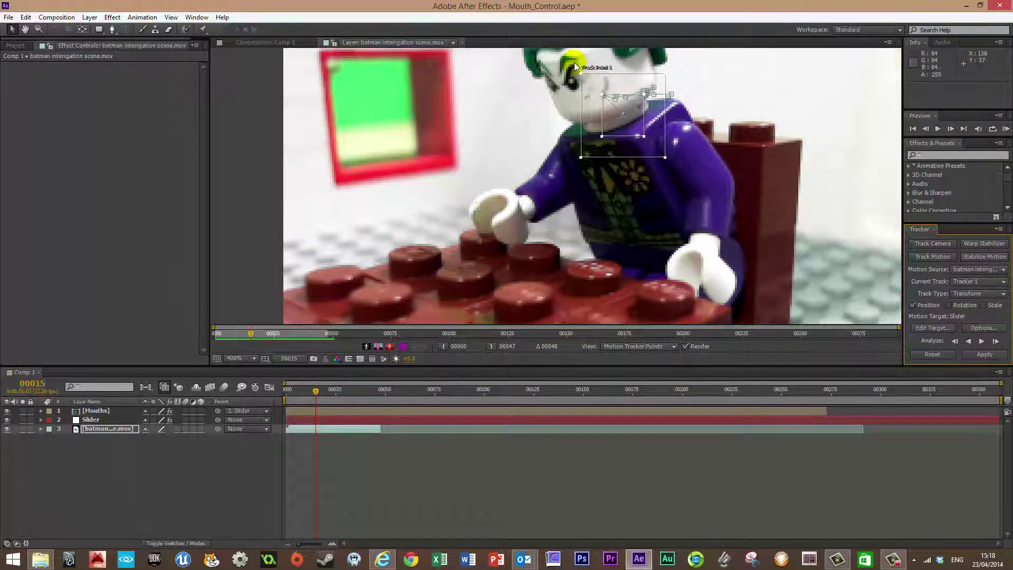
At frame 15, move the drifted track point back onto the figure's eye at about 136, 45 and check the neighbouring frames
scroll(575, 63, up, 1)
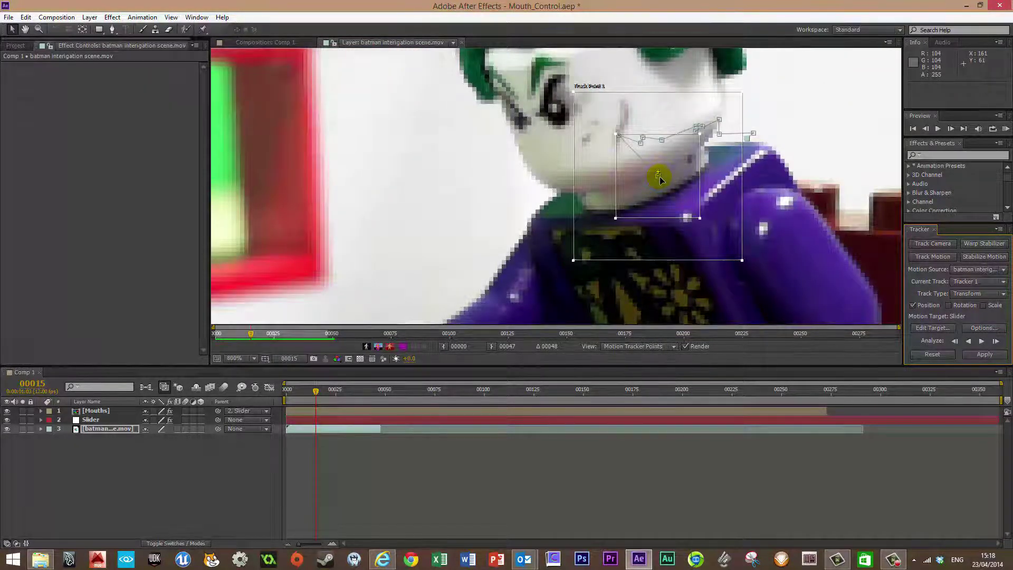
drag(659, 174, 553, 110)
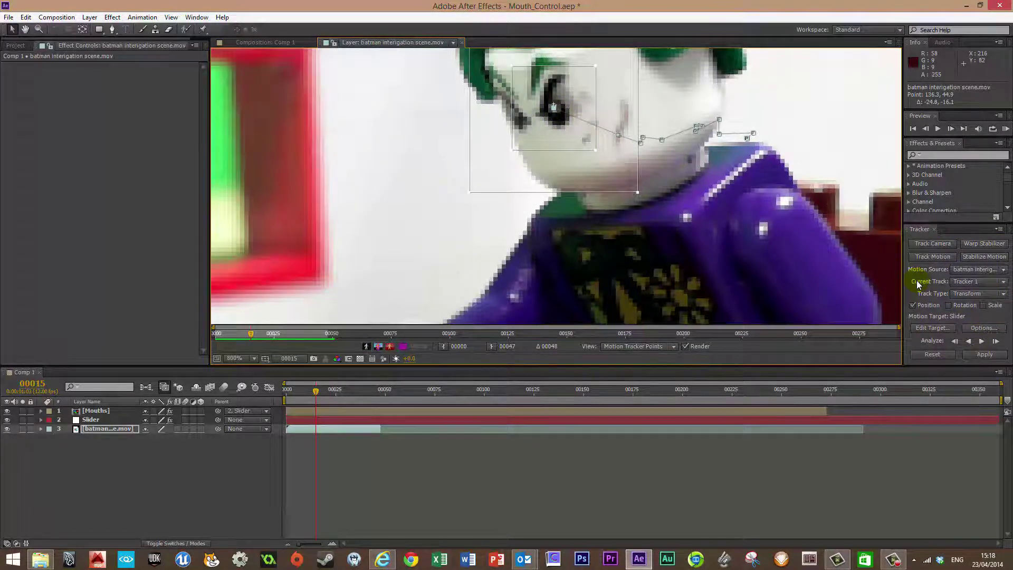
key(Page_Down)
key(Page_Down)
key(Page_Up)
key(Page_Up)
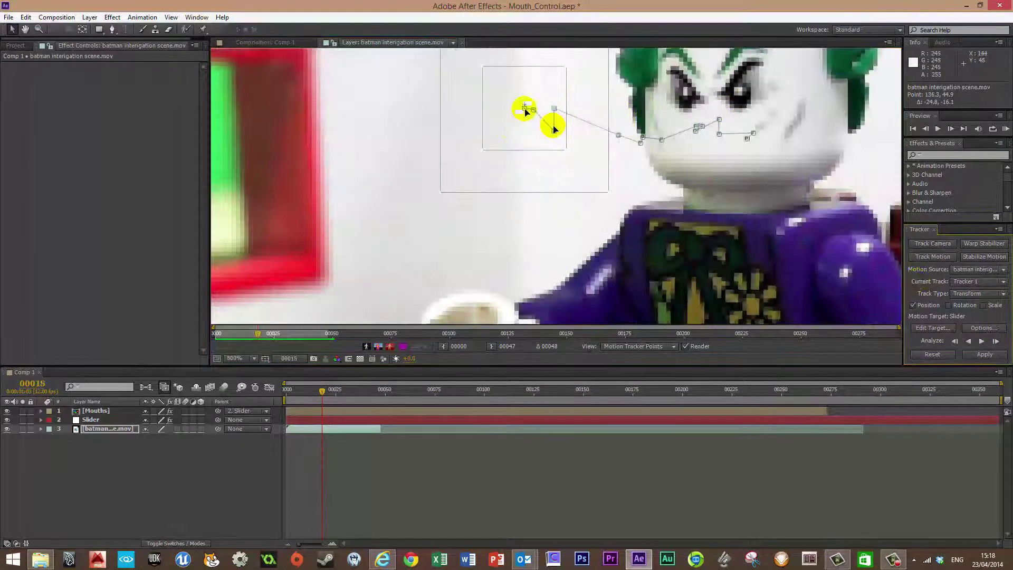
Reposition the track point on the eye, to about 180, 45 at frame 27, and analyze forward to frame 47
drag(526, 107, 742, 92)
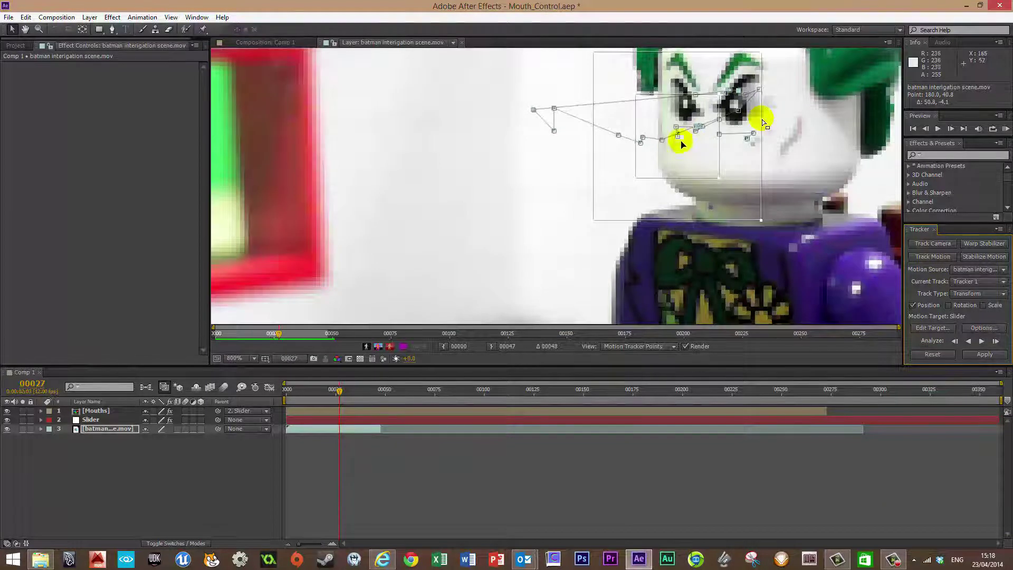
drag(679, 138, 740, 110)
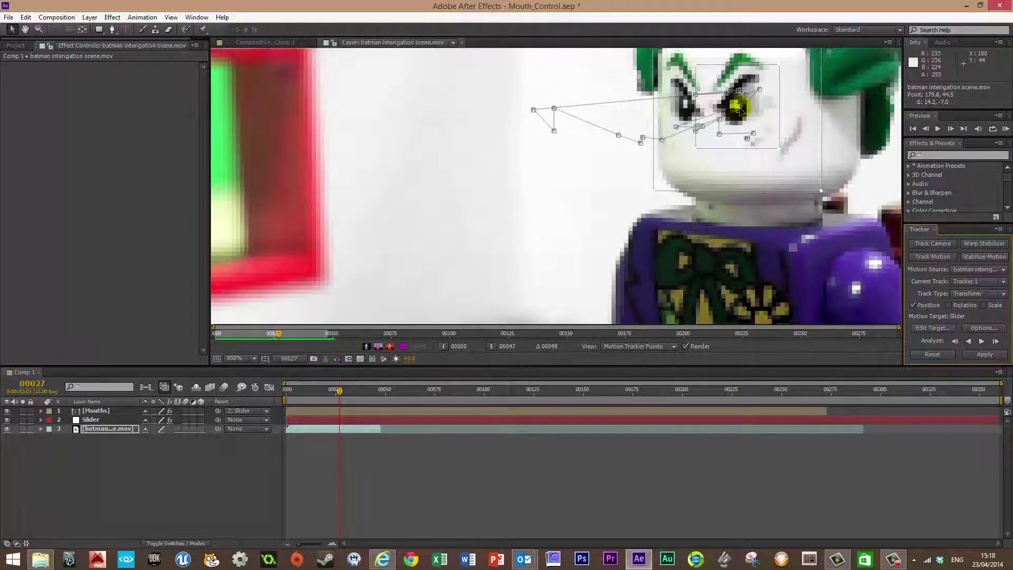
click(982, 341)
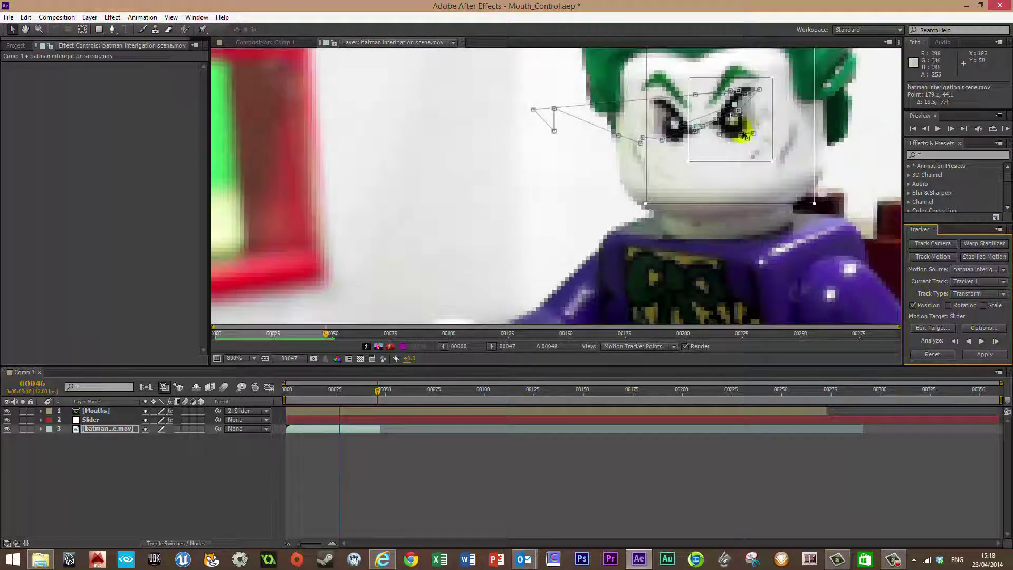
click(981, 341)
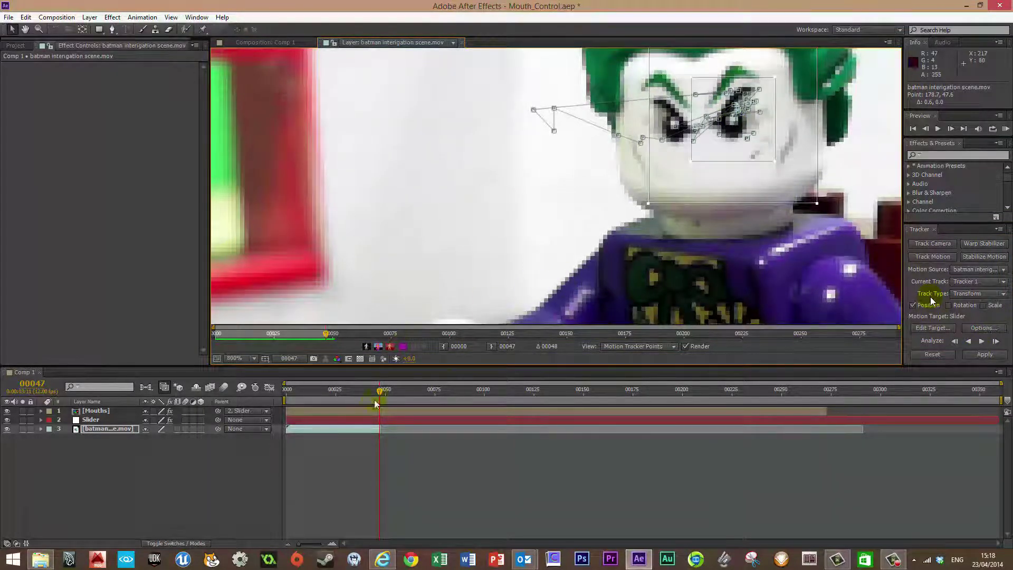
Return to frame 0, apply the tracked motion to the Slider layer, and scrub through the composition to check the mouth
drag(381, 395, 288, 395)
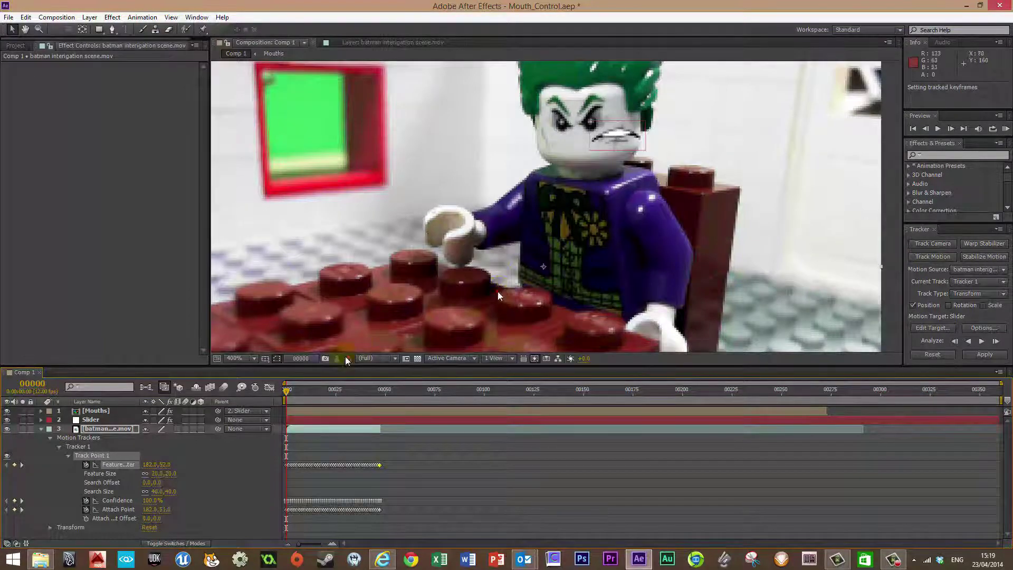
drag(286, 390, 338, 396)
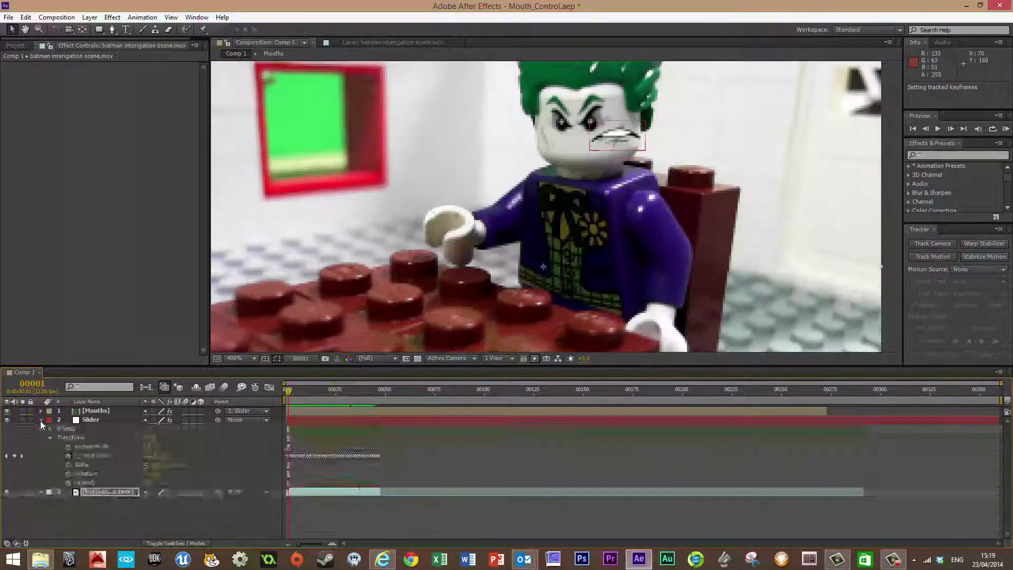
Expand the Slider layer's Transform properties and select all of its Position keyframes
click(41, 420)
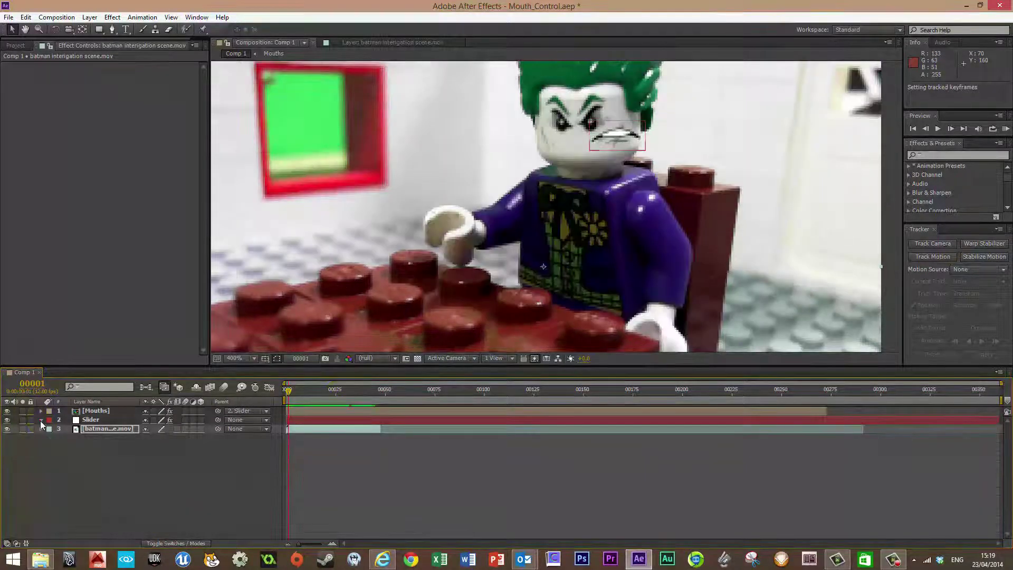
click(41, 420)
click(40, 420)
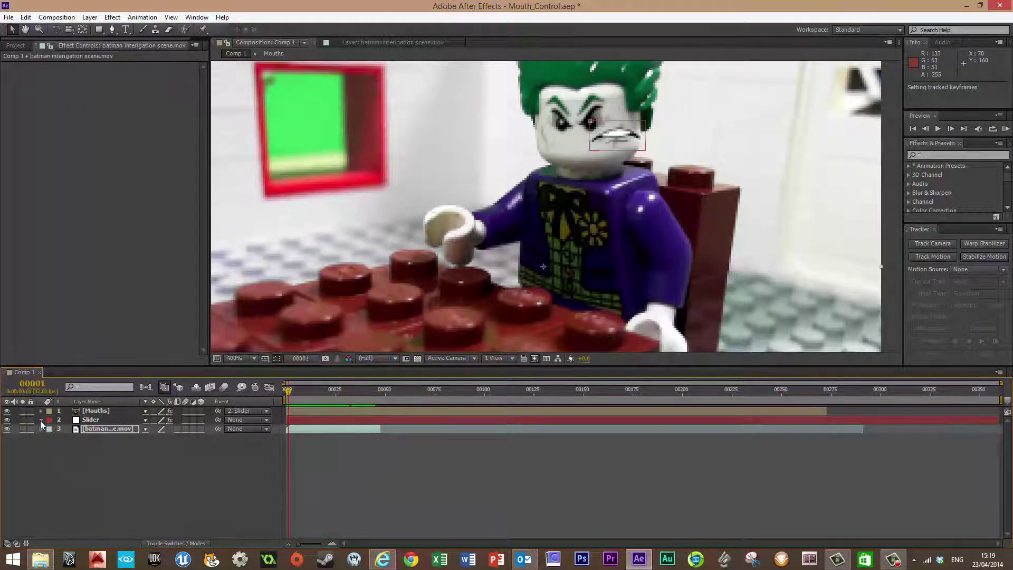
click(41, 421)
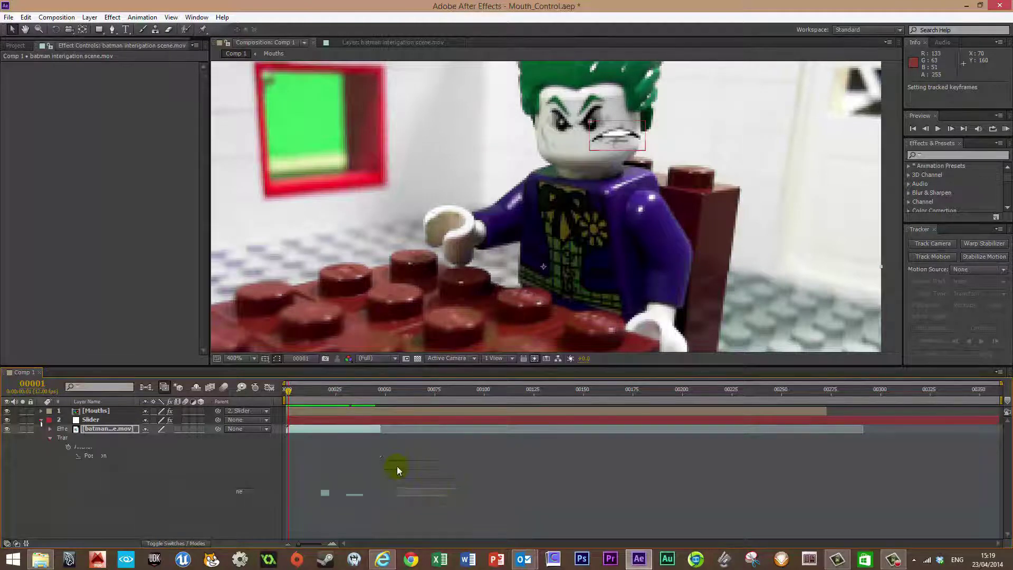
drag(389, 456, 268, 459)
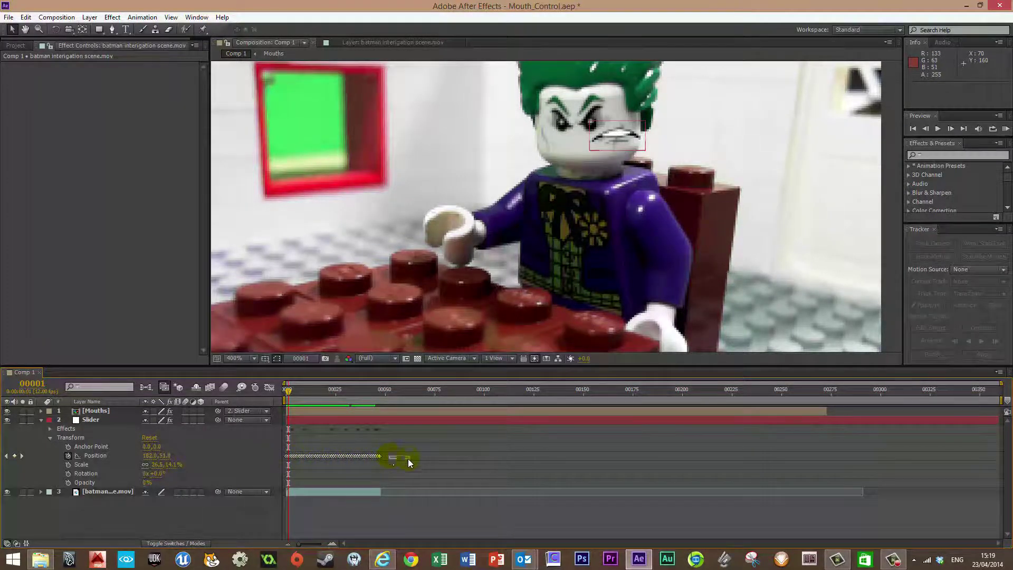
drag(389, 456, 267, 458)
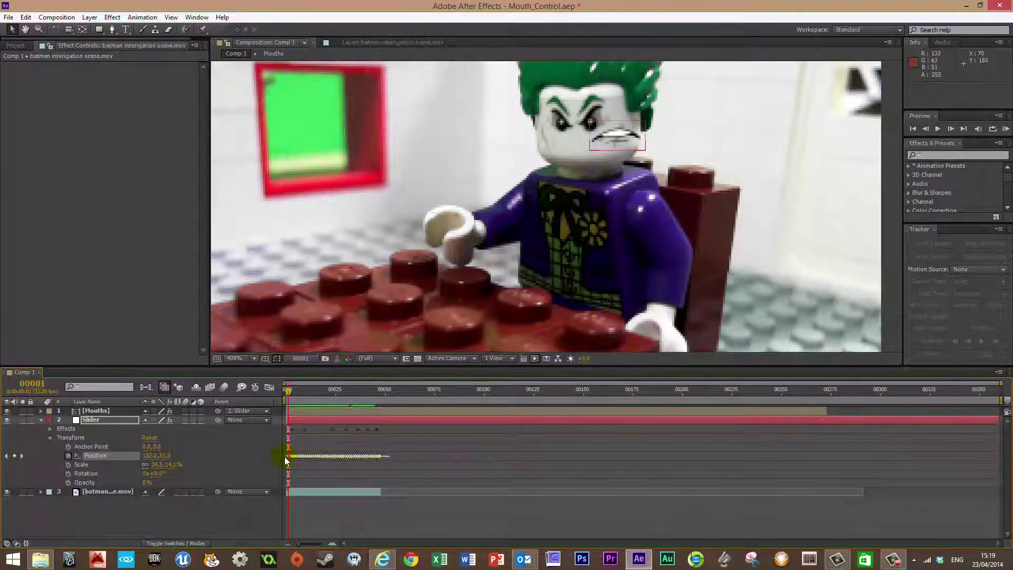
click(285, 460)
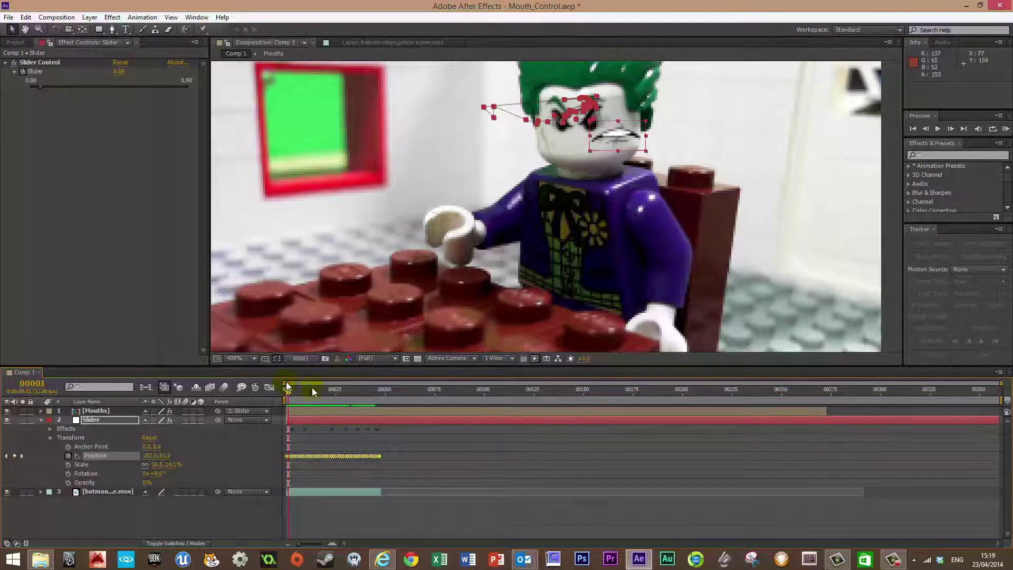
At frame 0, shift the whole tracked Position path so the mouth sits on the figure's face at about 163.5, 57
key(Page_Up)
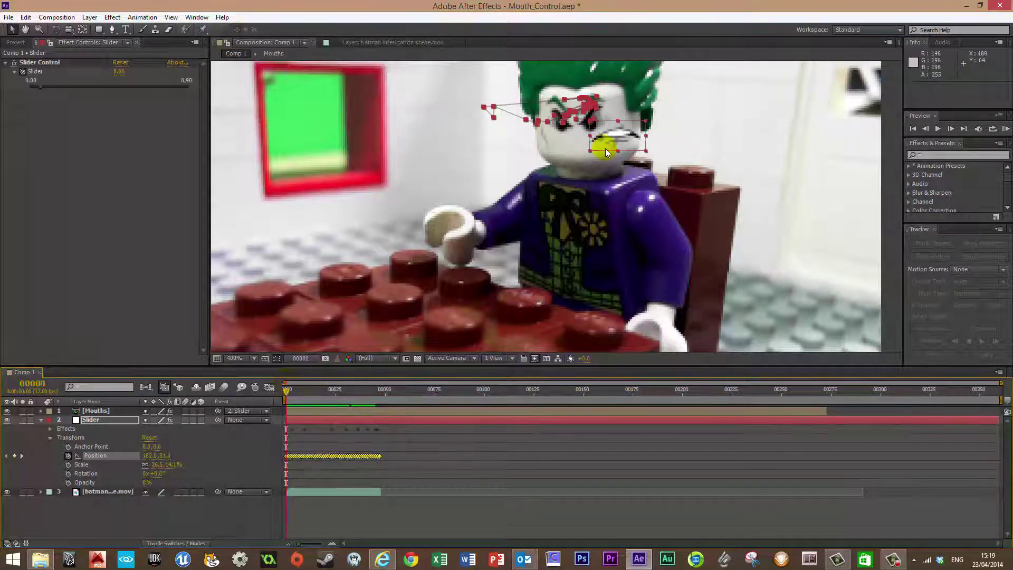
mouse_move(606, 149)
mouse_down()
mouse_move(572, 155)
mouse_move(605, 150)
mouse_up()
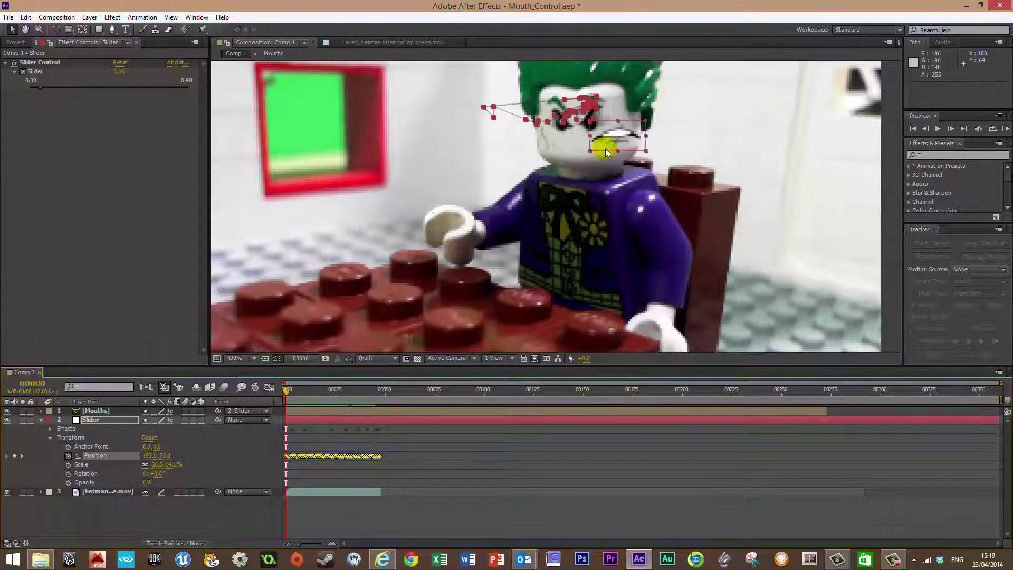
drag(606, 152, 567, 165)
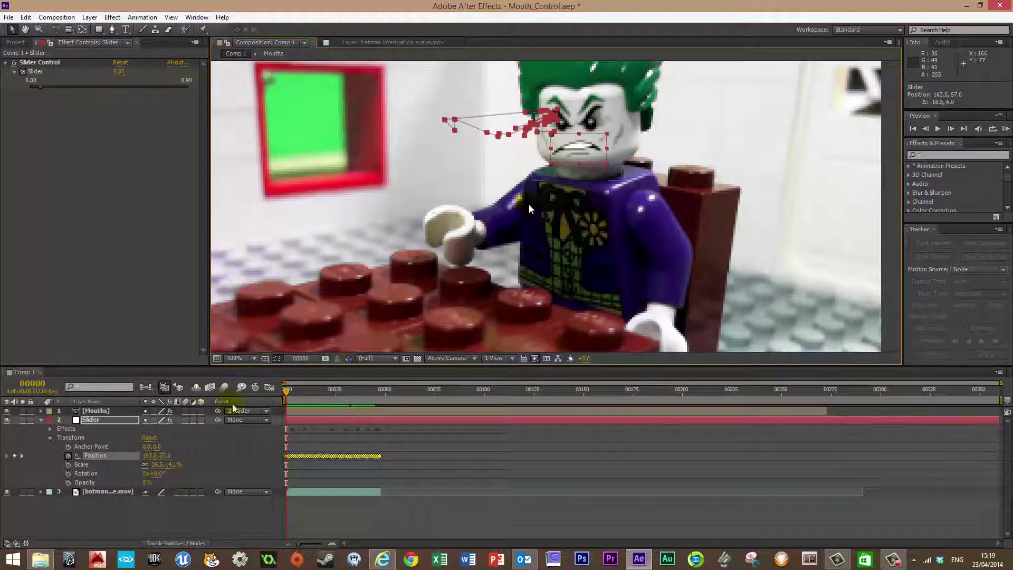
mouse_move(286, 389)
mouse_down()
mouse_move(374, 390)
mouse_move(285, 390)
mouse_up()
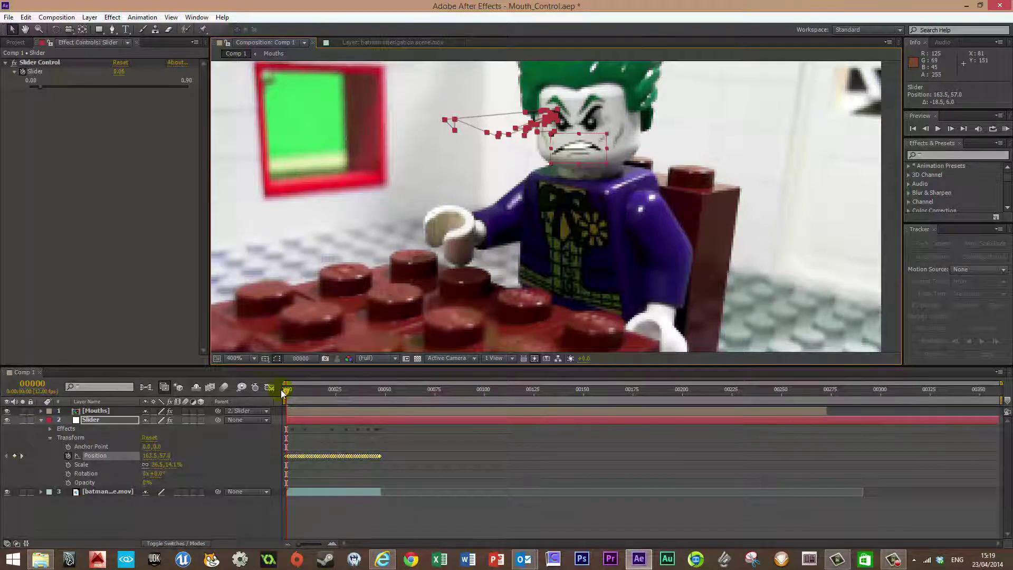
Check the mouth alignment around frame 16, and start keyframing the Slider layer's Scale at frame 12
click(41, 420)
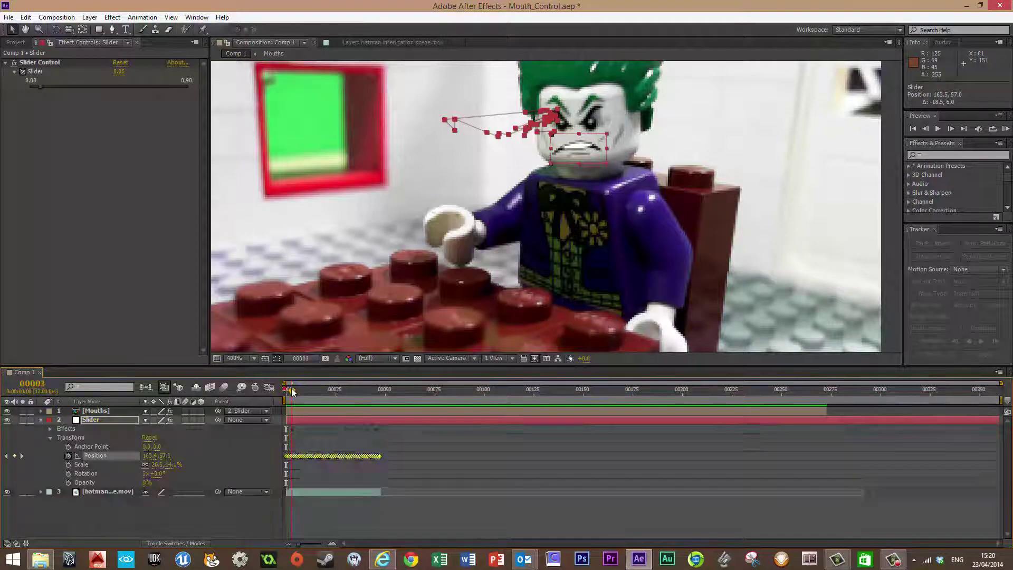
drag(291, 388, 318, 391)
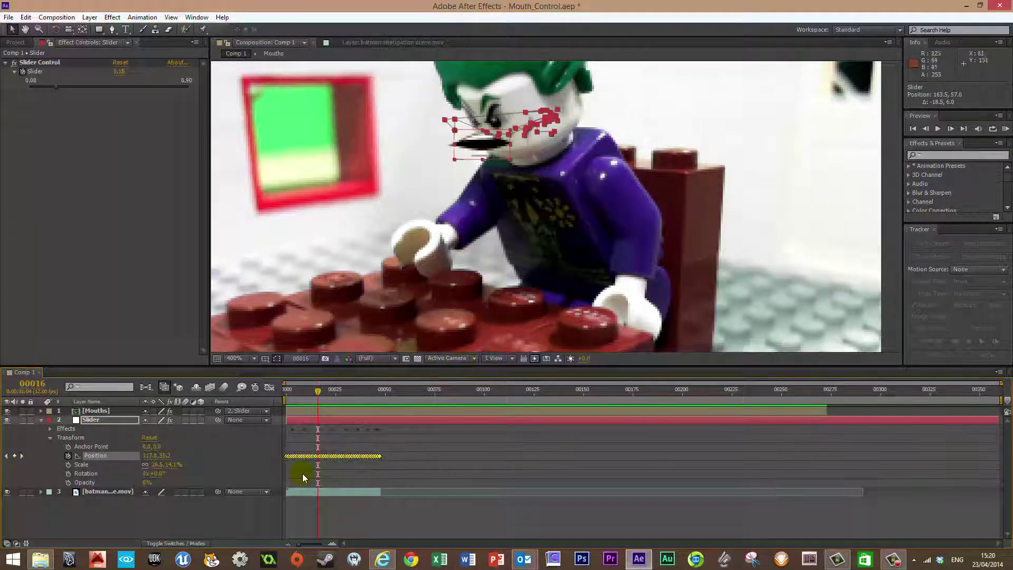
key(semicolon)
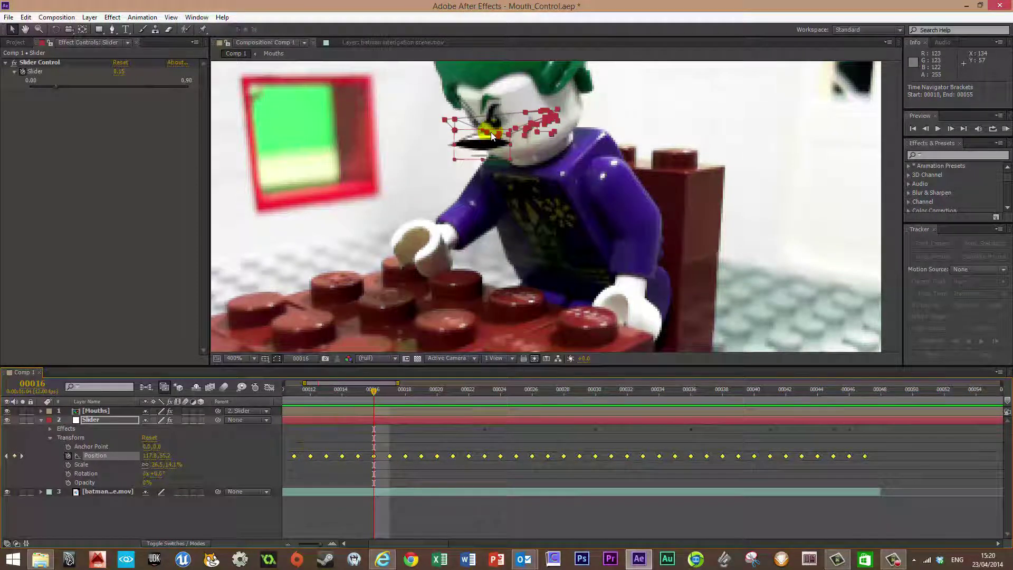
scroll(491, 132, up, 1)
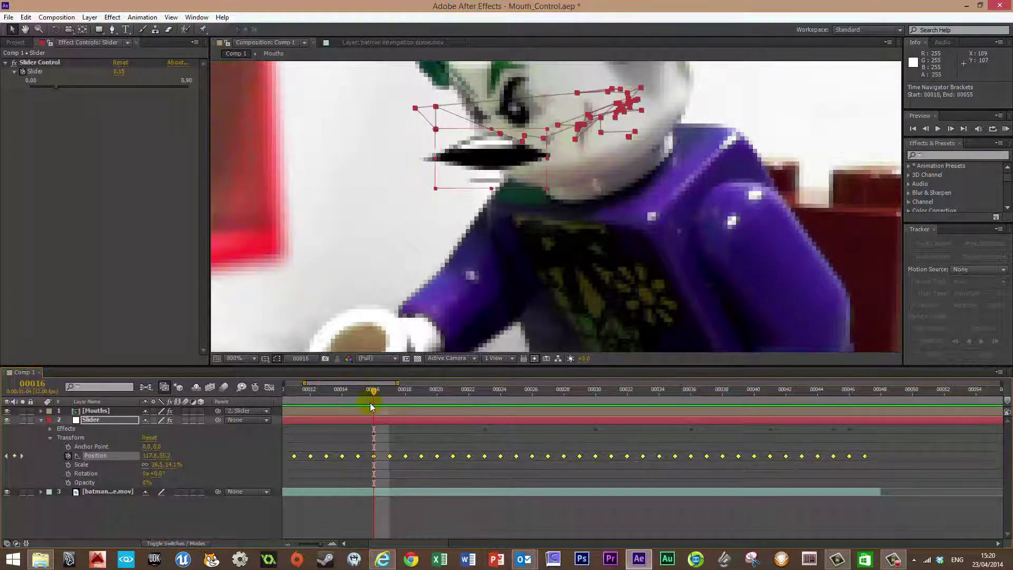
mouse_move(371, 405)
mouse_down()
mouse_move(366, 390)
mouse_move(277, 381)
mouse_move(442, 401)
mouse_move(419, 396)
mouse_move(517, 391)
mouse_move(475, 400)
mouse_up()
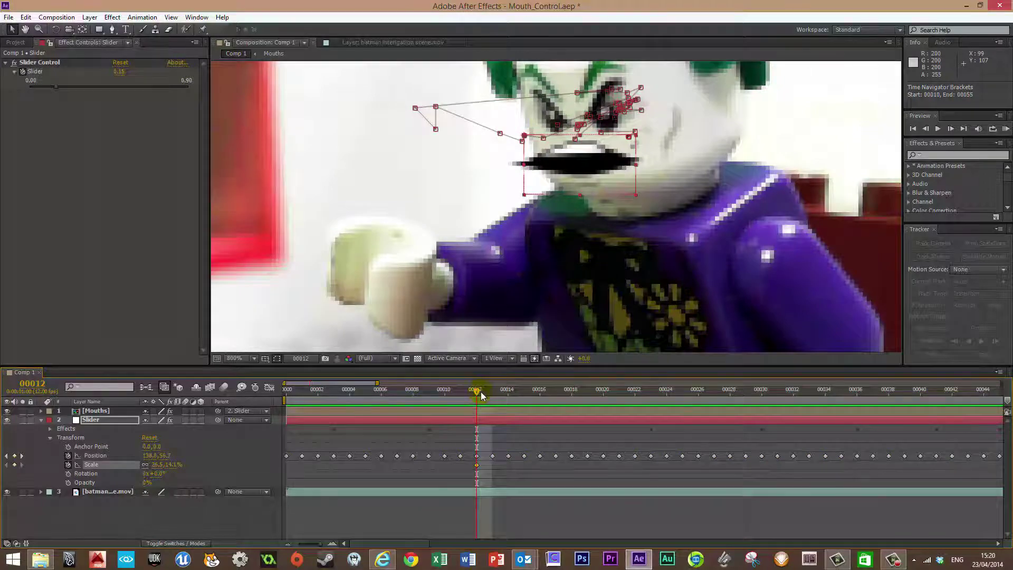
At frame 17, shrink the Slider layer's Scale to about 18.5, 9.9% and move the mouth onto the face at about 124.2, 53.1
drag(480, 392, 557, 392)
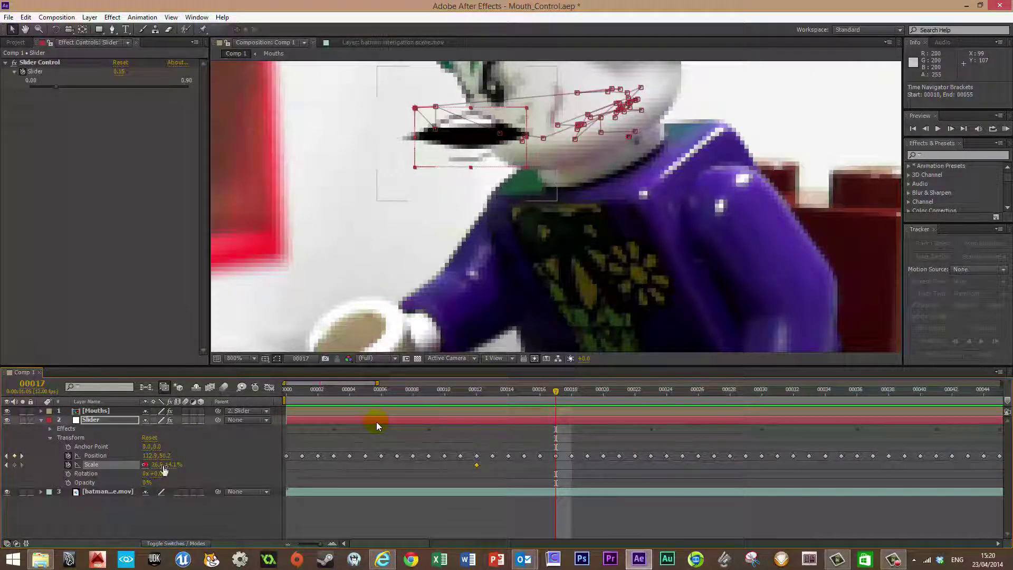
mouse_move(157, 465)
mouse_down()
mouse_move(141, 464)
mouse_move(156, 465)
mouse_up()
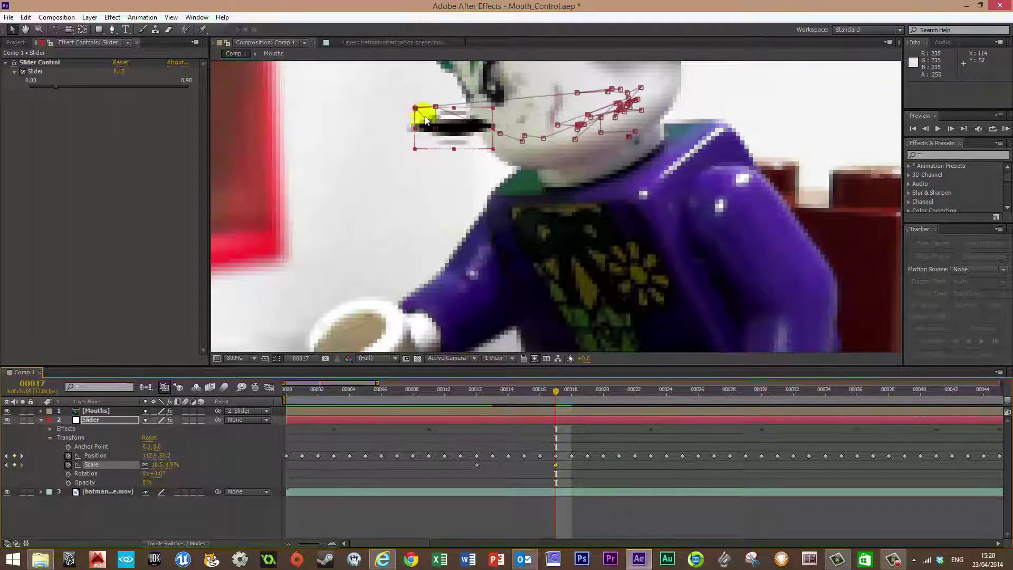
drag(416, 109, 459, 131)
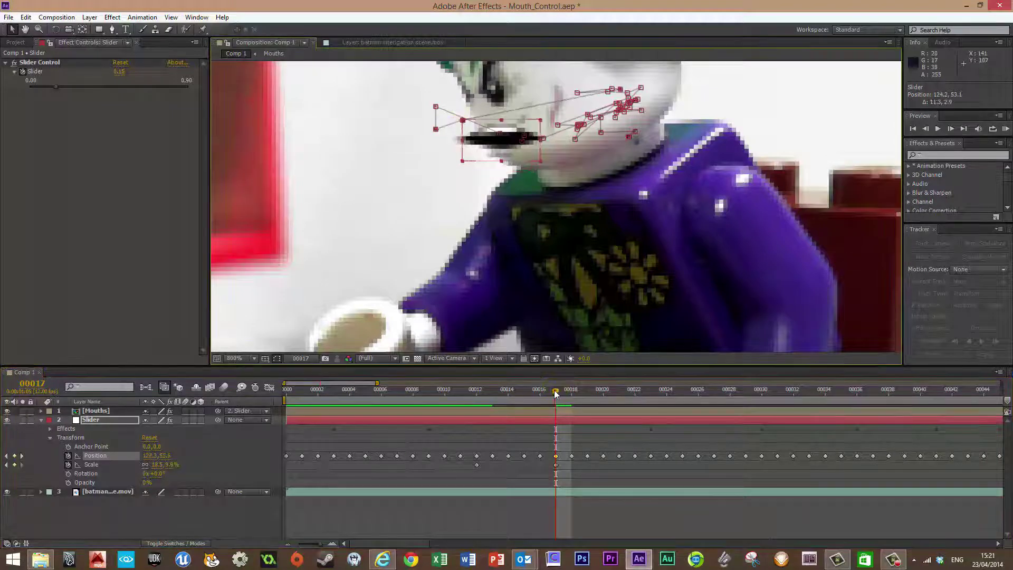
At frame 16, move the mouth onto the turned face at about 126.4, 58.0
mouse_move(556, 391)
mouse_down()
mouse_move(528, 391)
mouse_move(556, 392)
mouse_move(541, 391)
mouse_up()
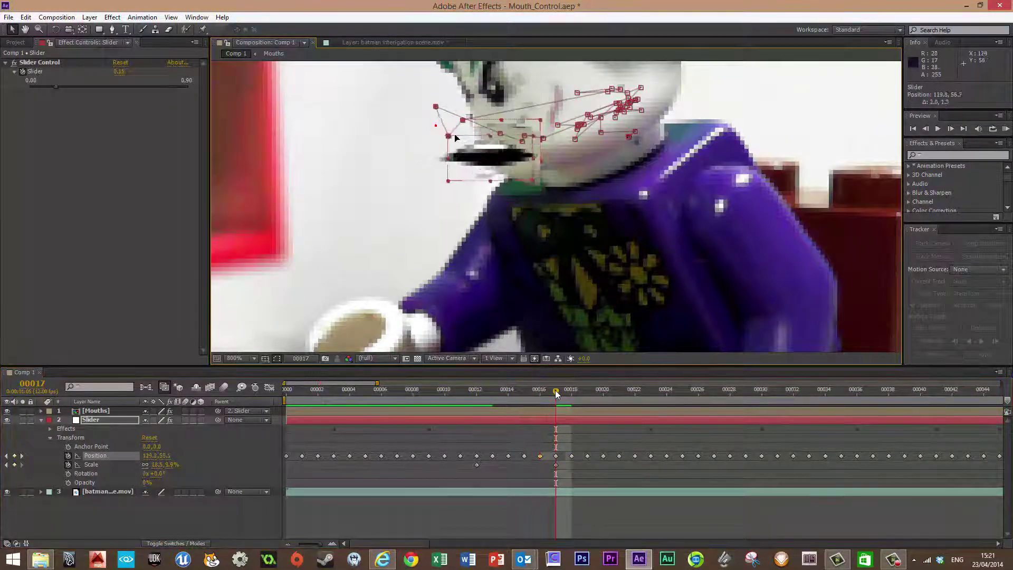
drag(436, 127, 469, 137)
click(537, 405)
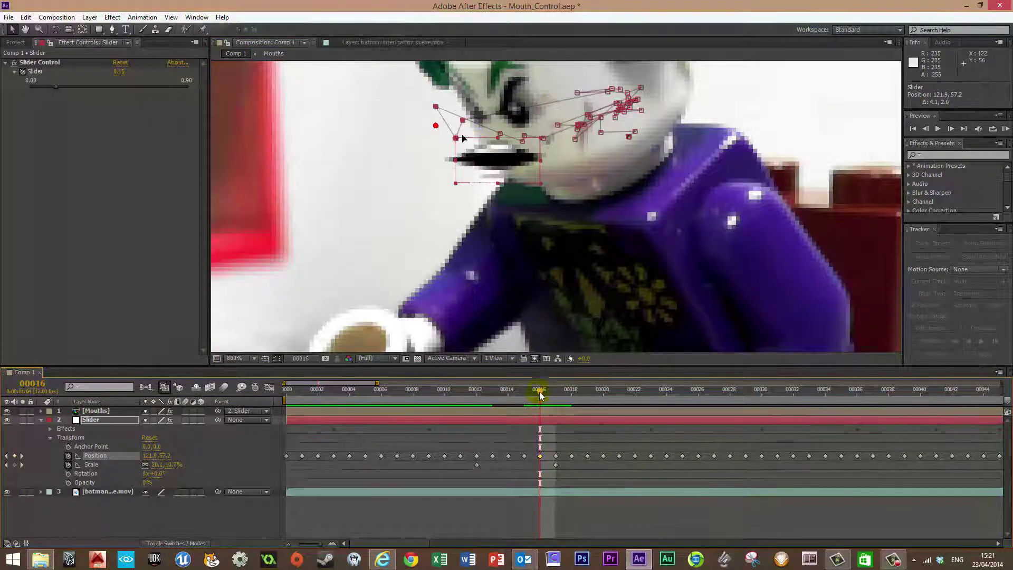
Move the mouth onto the face at about 127, 53 on frame 15 and about 137, 59 on frame 14
drag(539, 391, 524, 392)
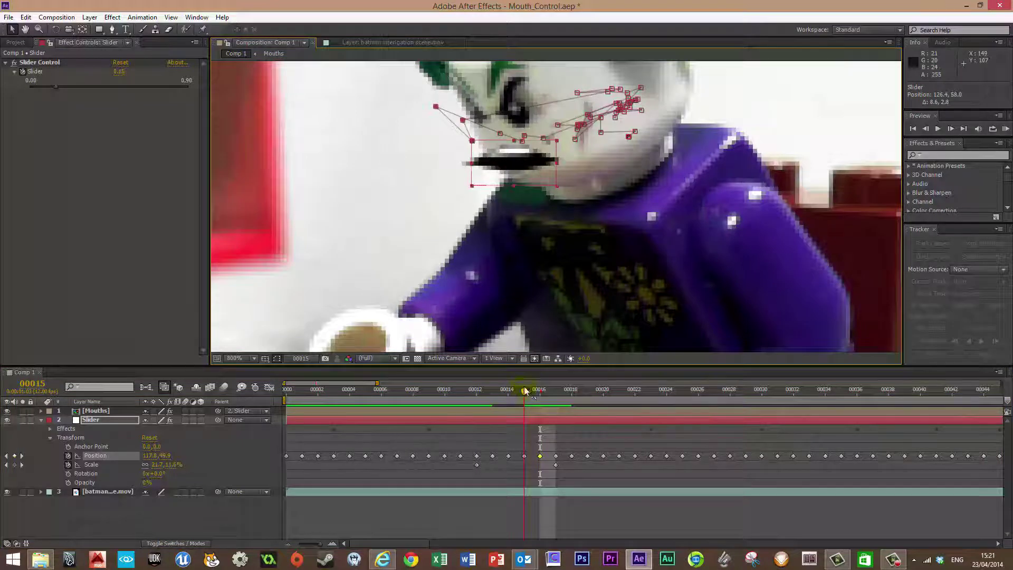
mouse_move(436, 124)
mouse_down()
mouse_move(453, 127)
mouse_move(437, 102)
mouse_move(462, 124)
mouse_move(454, 123)
mouse_up()
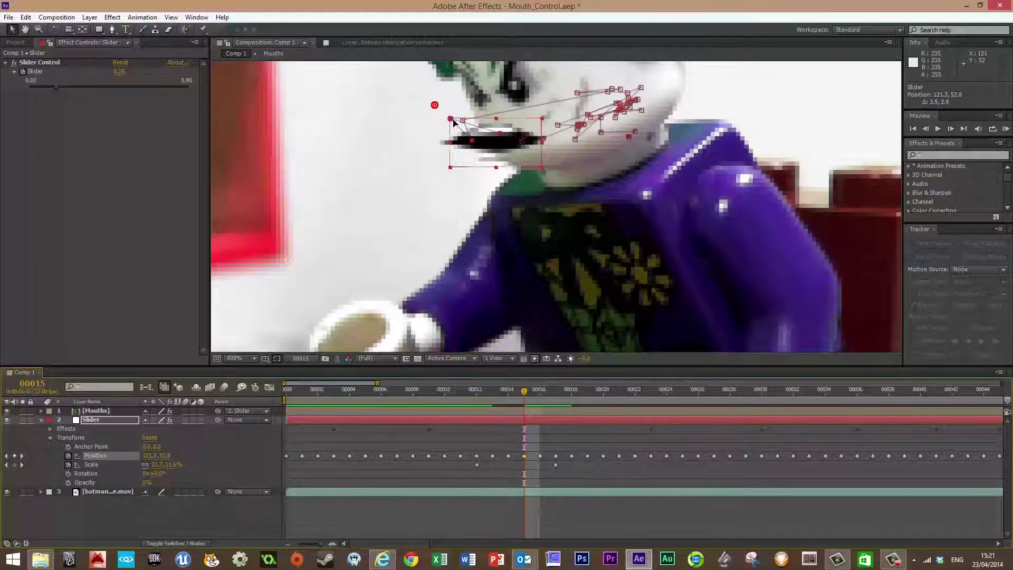
key(Page_Up)
key(Page_Down)
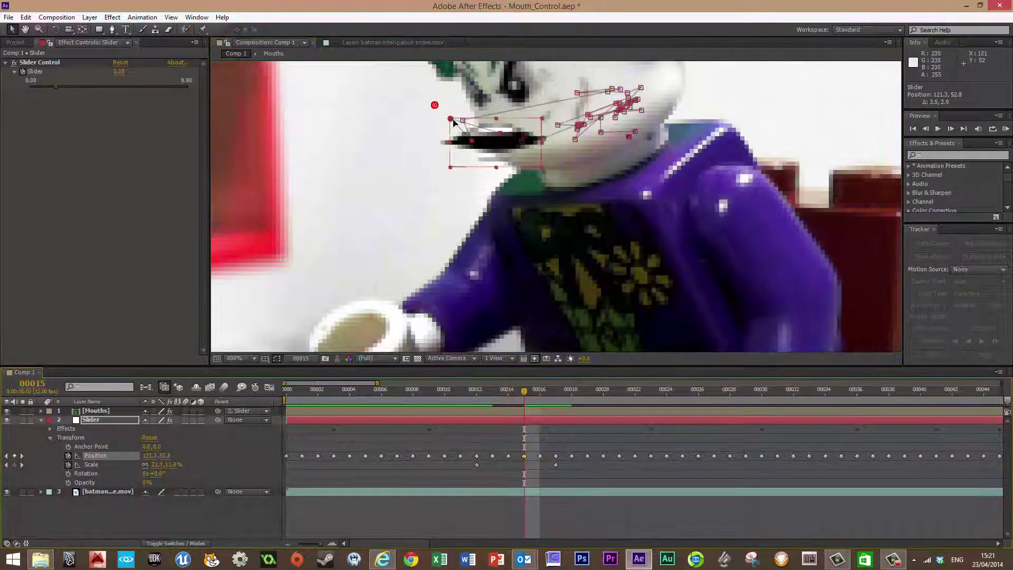
drag(467, 143, 492, 143)
key(Page_Up)
key(Page_Down)
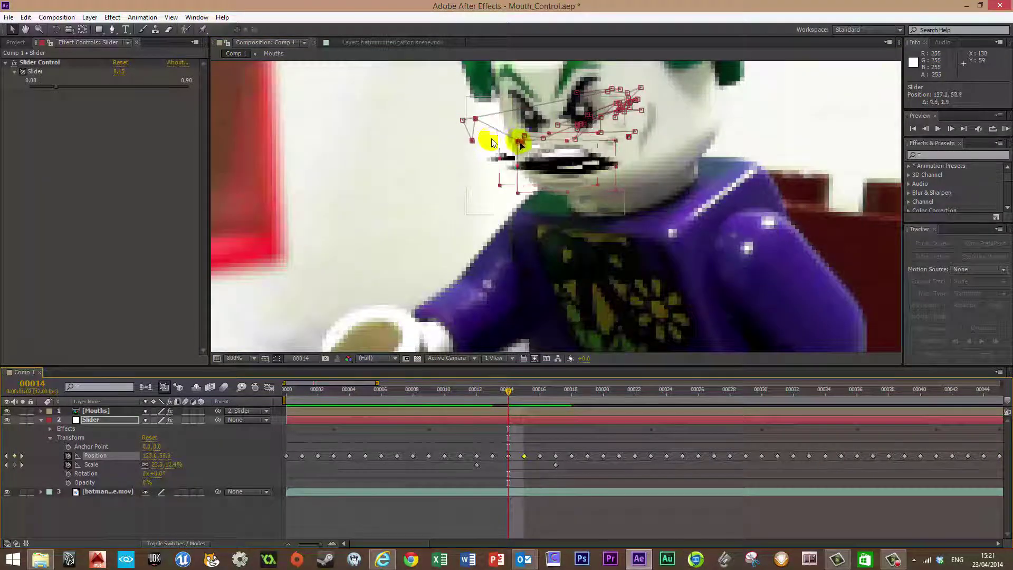
key(Page_Up)
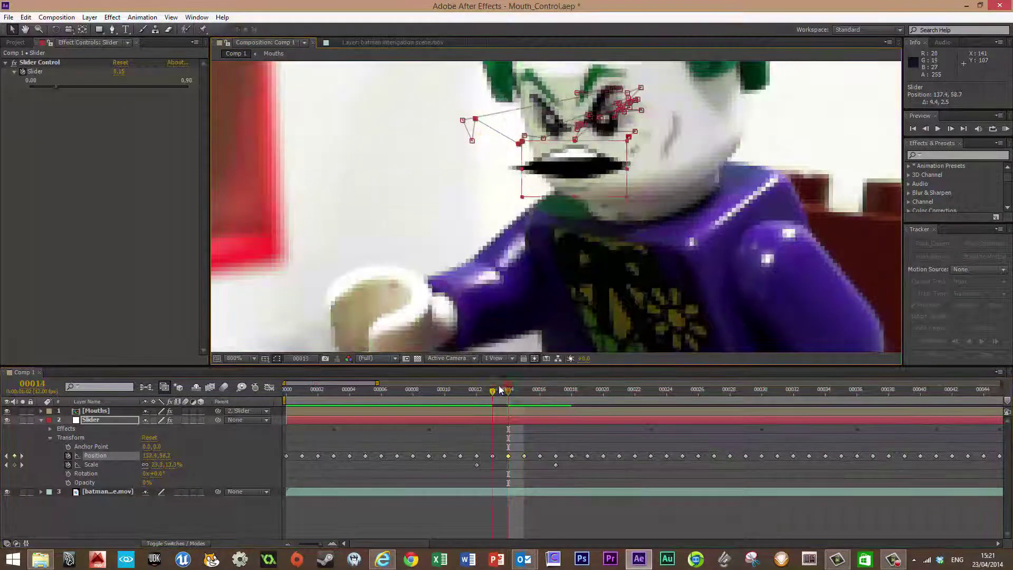
drag(503, 133, 522, 143)
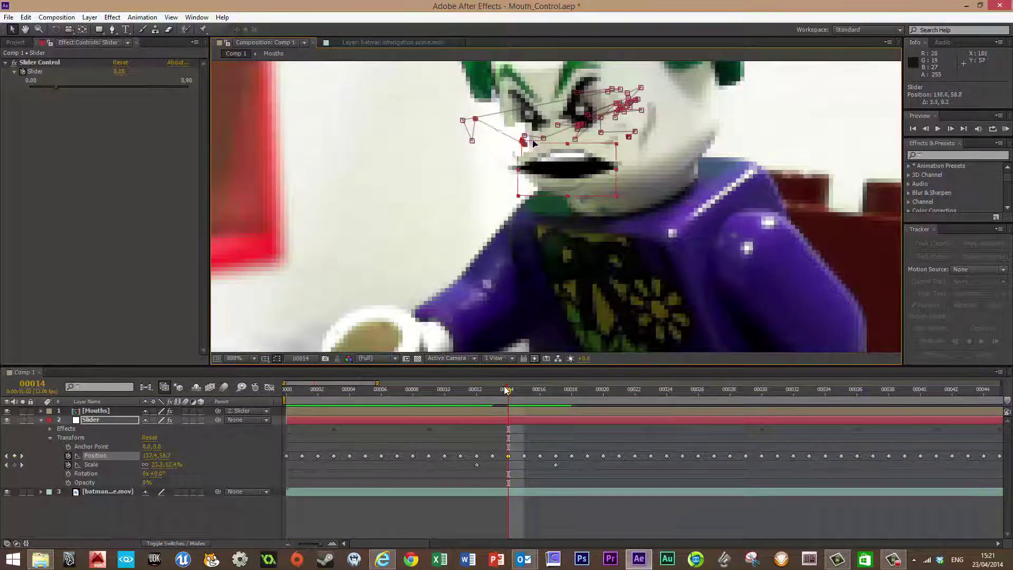
Move the mouth onto the face at about 141.8, 59.4 on frame 13 and about 141.5, 57.7 on frame 12
key(Page_Up)
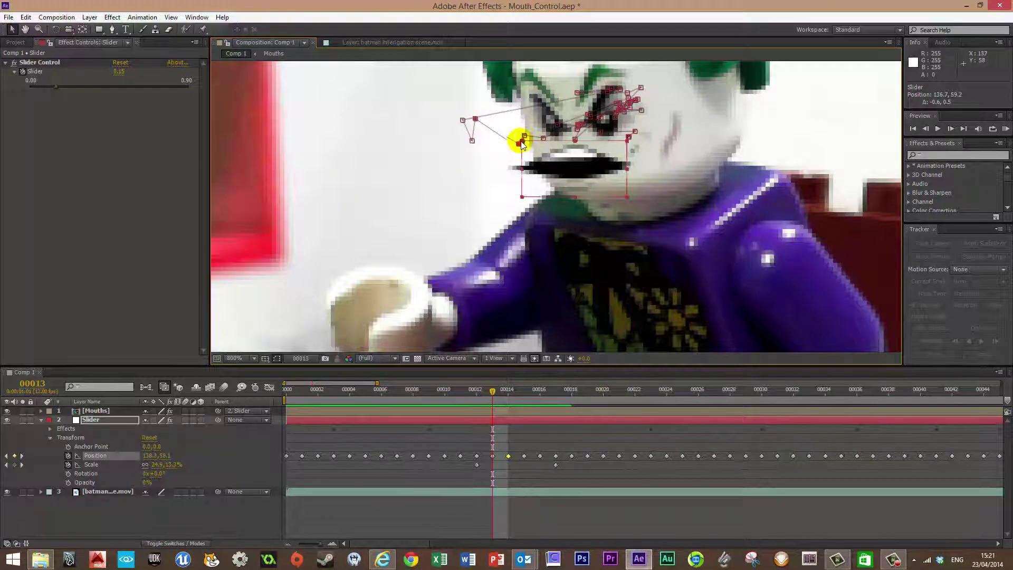
drag(522, 142, 537, 158)
key(ctrl+z)
key(ctrl+z)
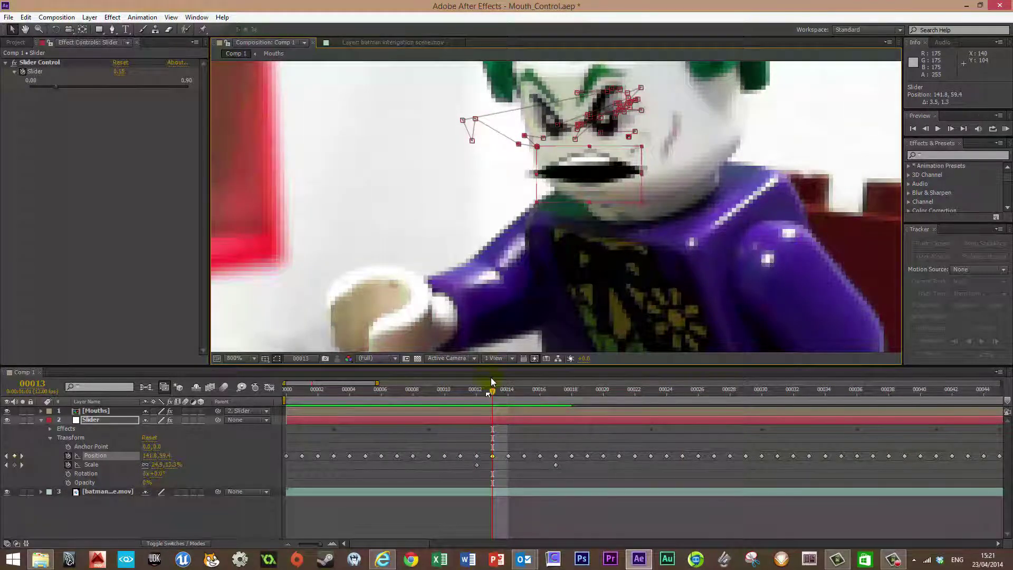
click(485, 389)
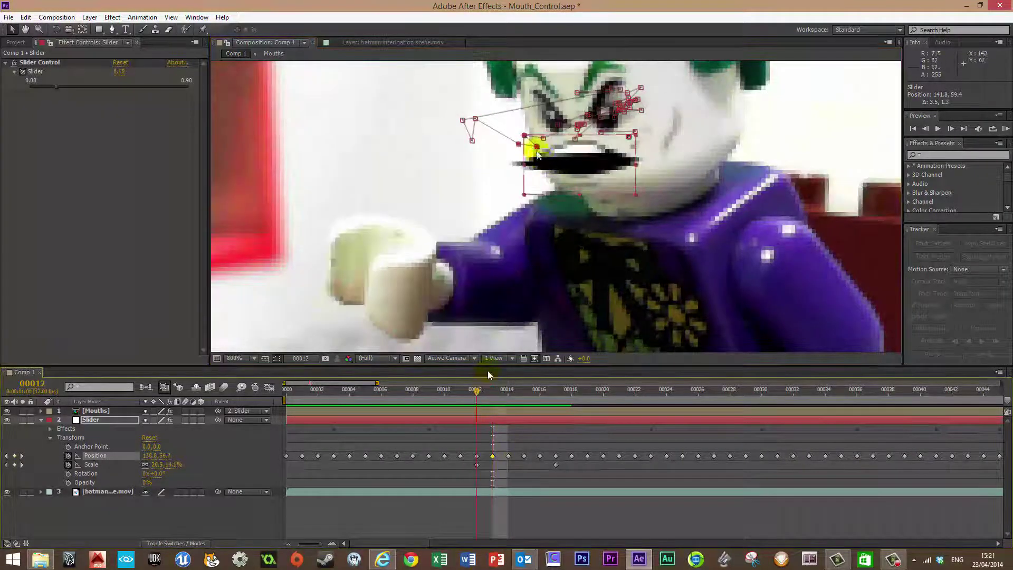
drag(523, 157, 536, 162)
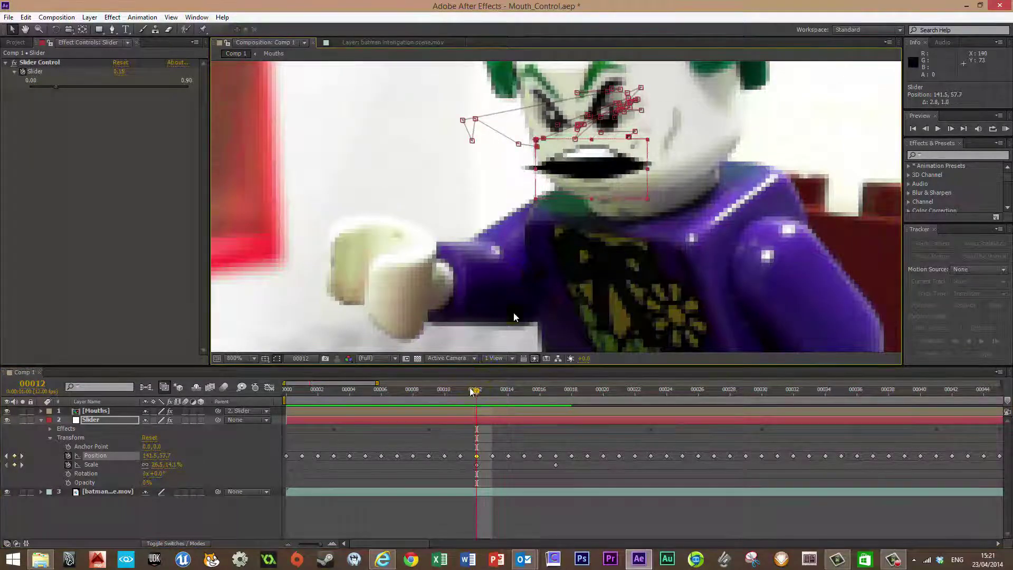
At frame 18, enlarge the mouth and move it to about 163, 48, and scrub back through the earlier frames to check the motion
drag(473, 391, 517, 373)
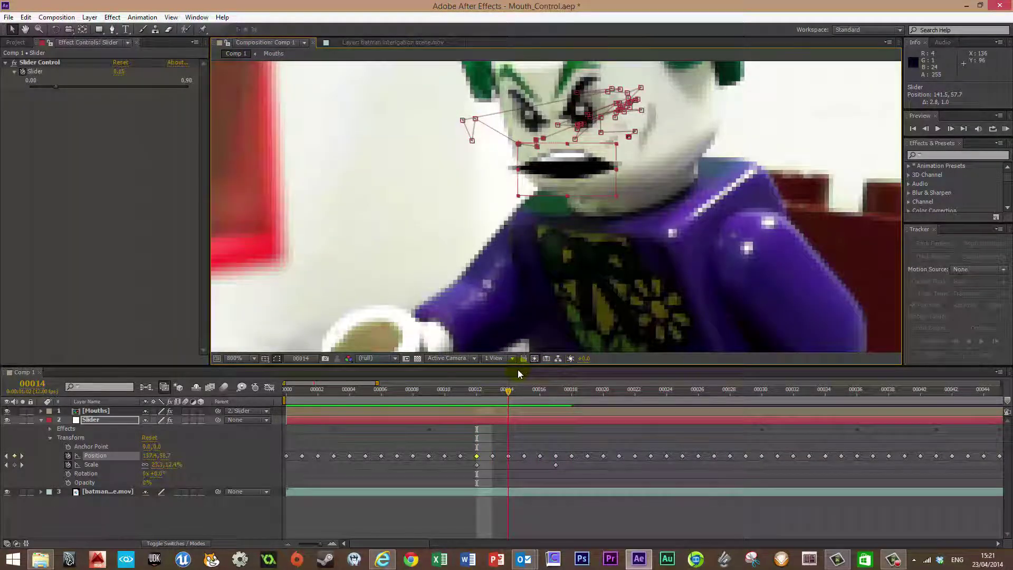
drag(518, 369, 578, 363)
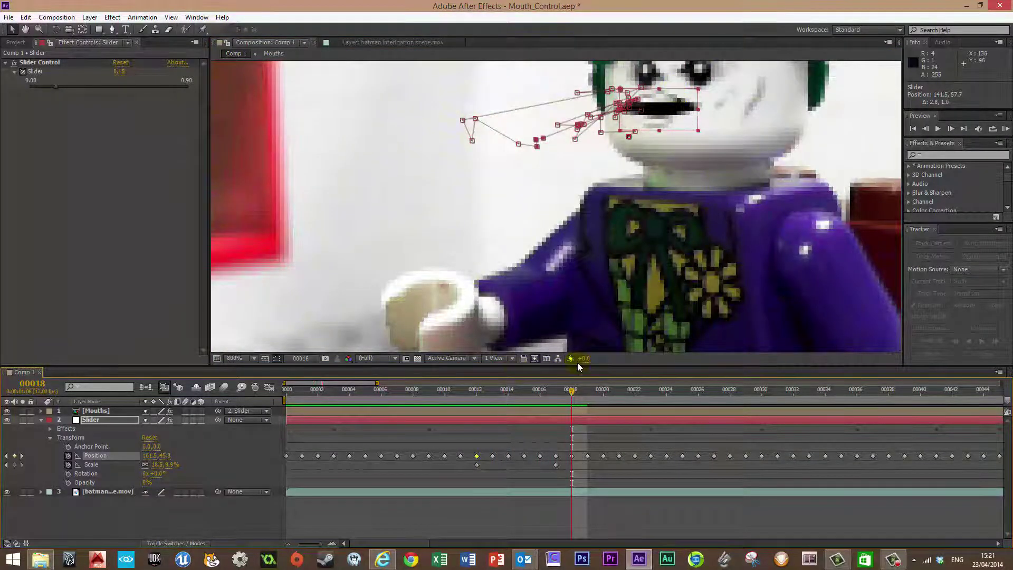
drag(672, 86, 688, 105)
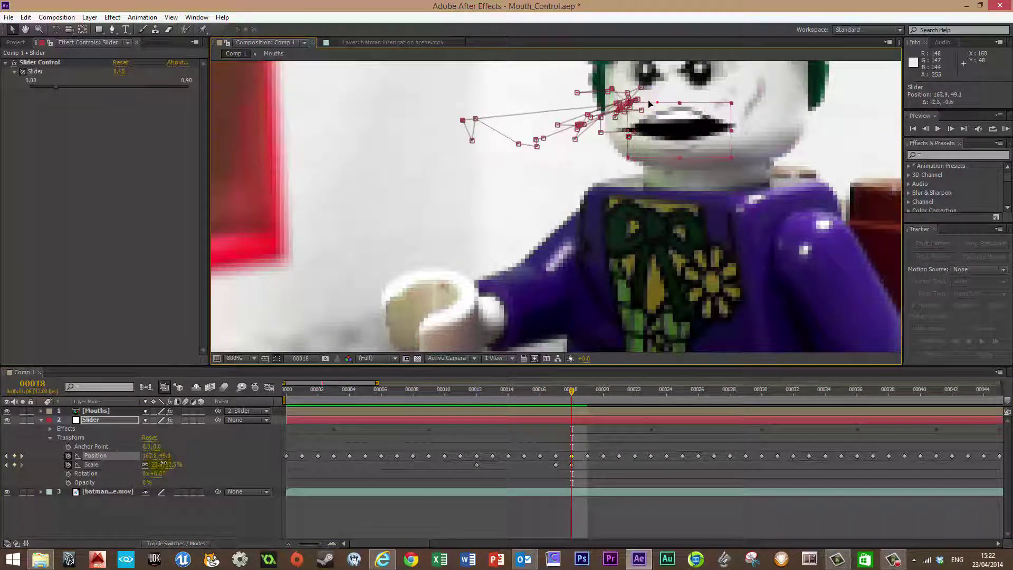
drag(650, 104, 648, 100)
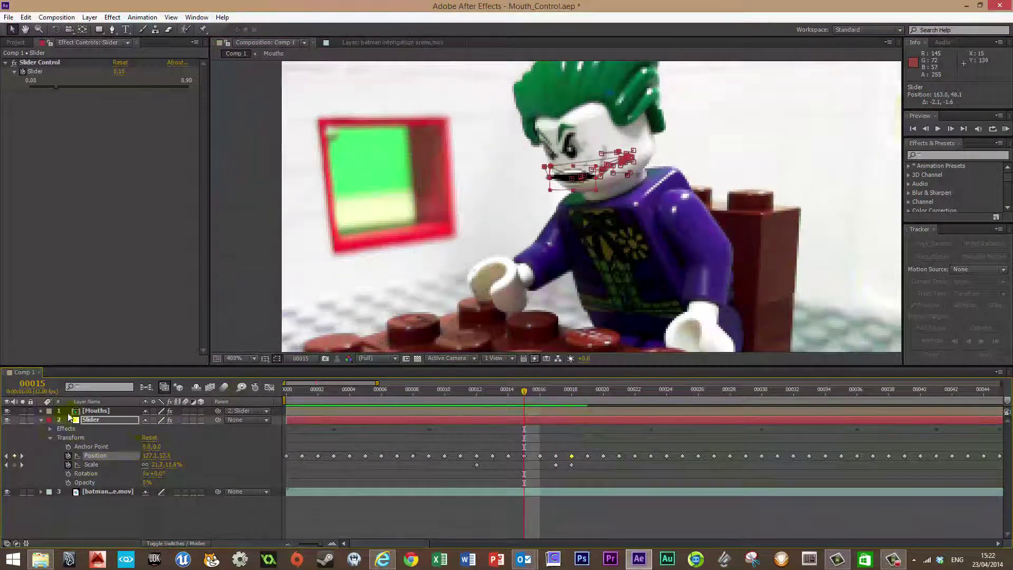
click(391, 322)
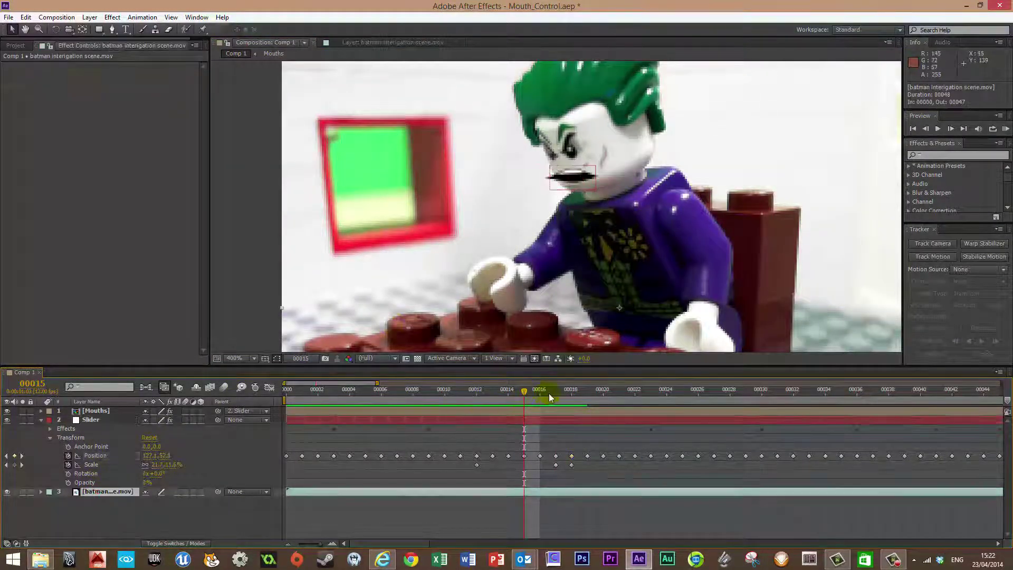
drag(525, 393, 445, 394)
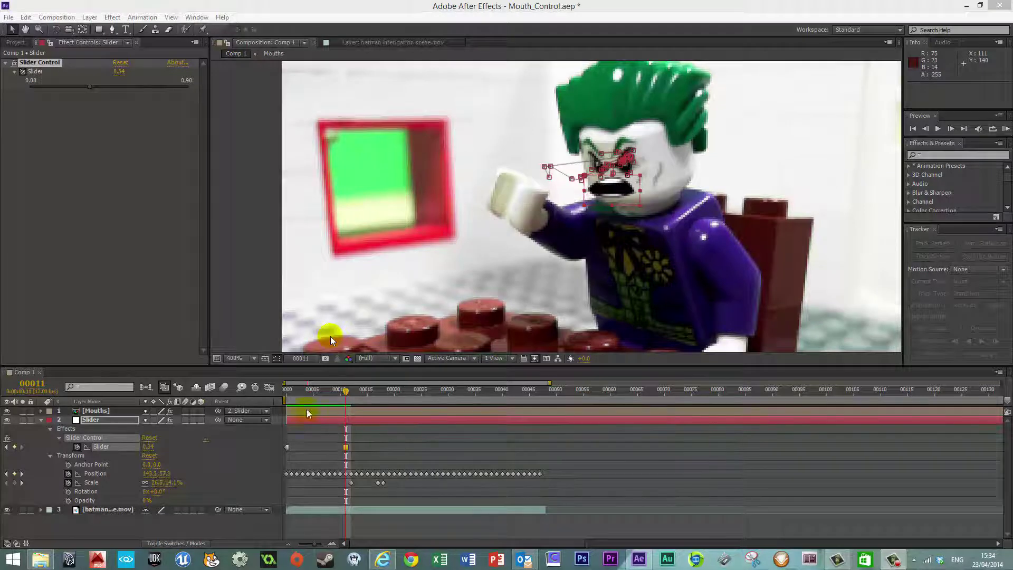
Expand the Slider layer's Slider Control effect, clear its Slider keyframes, and re-enable keyframing at frame 11
click(41, 420)
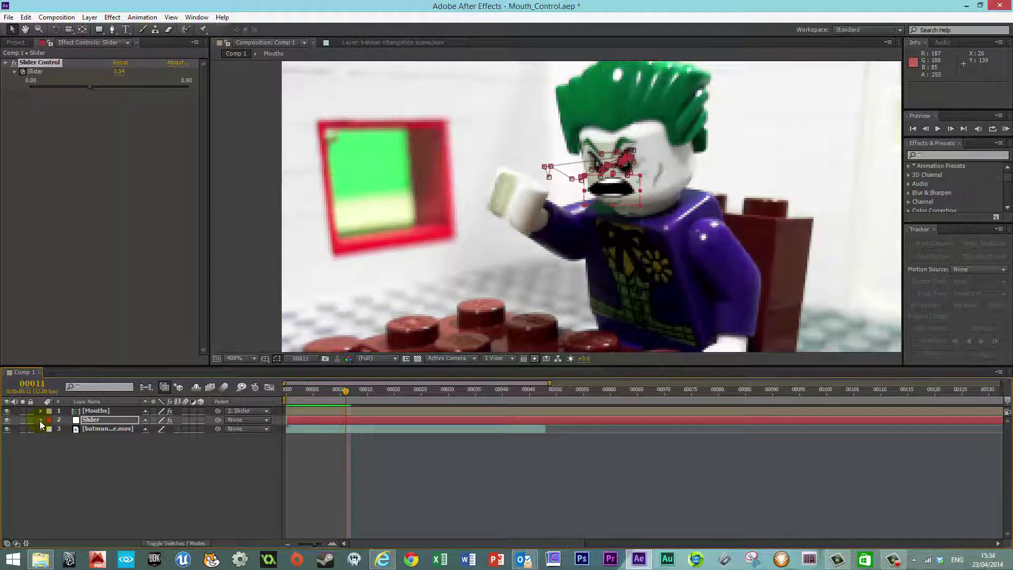
click(40, 420)
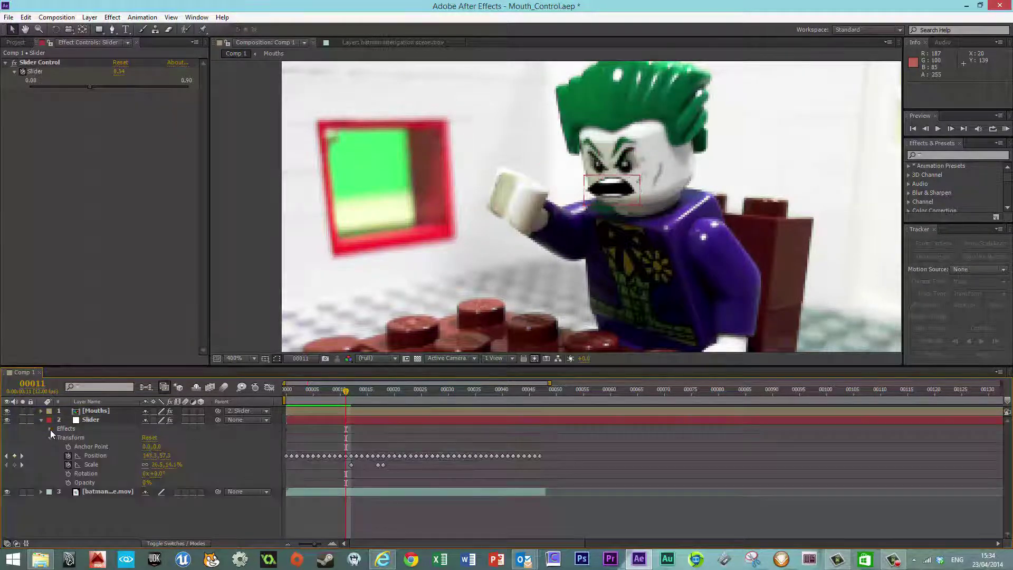
click(51, 429)
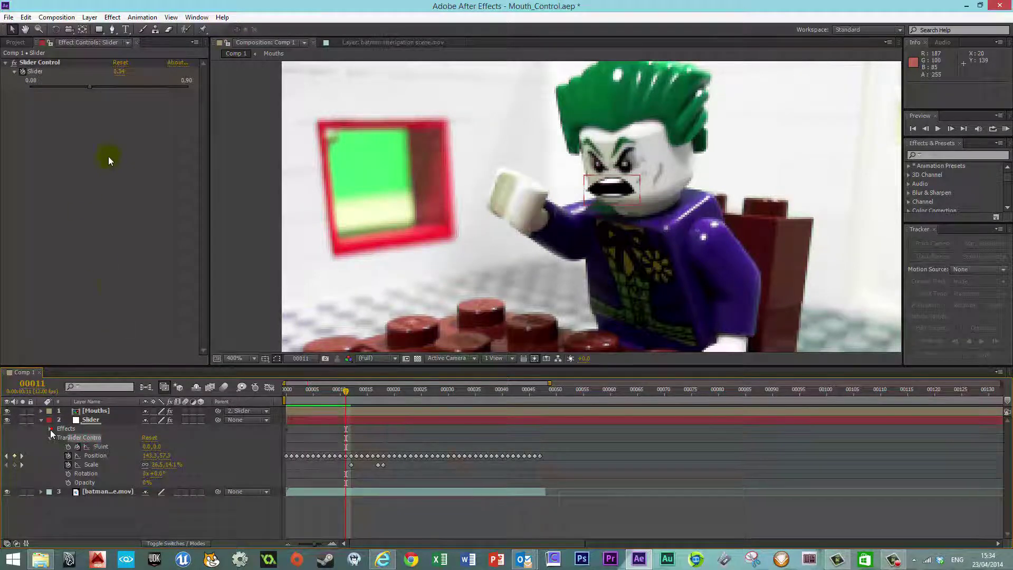
click(50, 429)
click(102, 420)
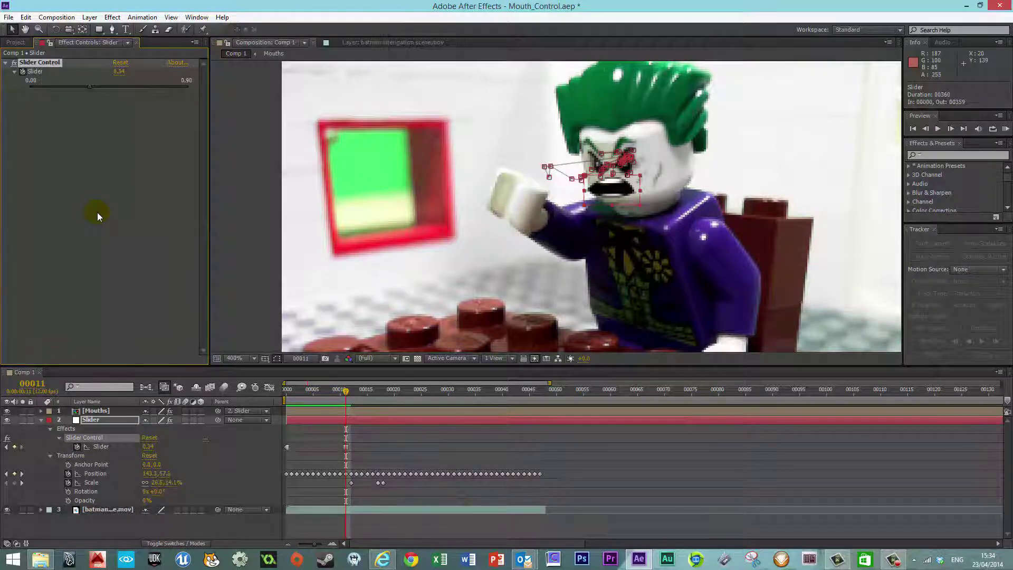
click(77, 447)
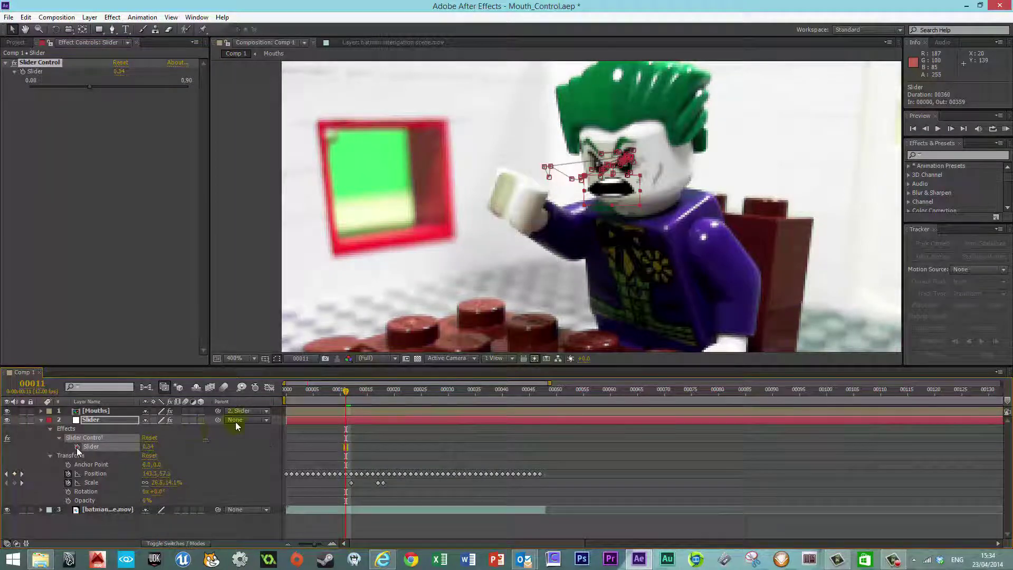
click(77, 448)
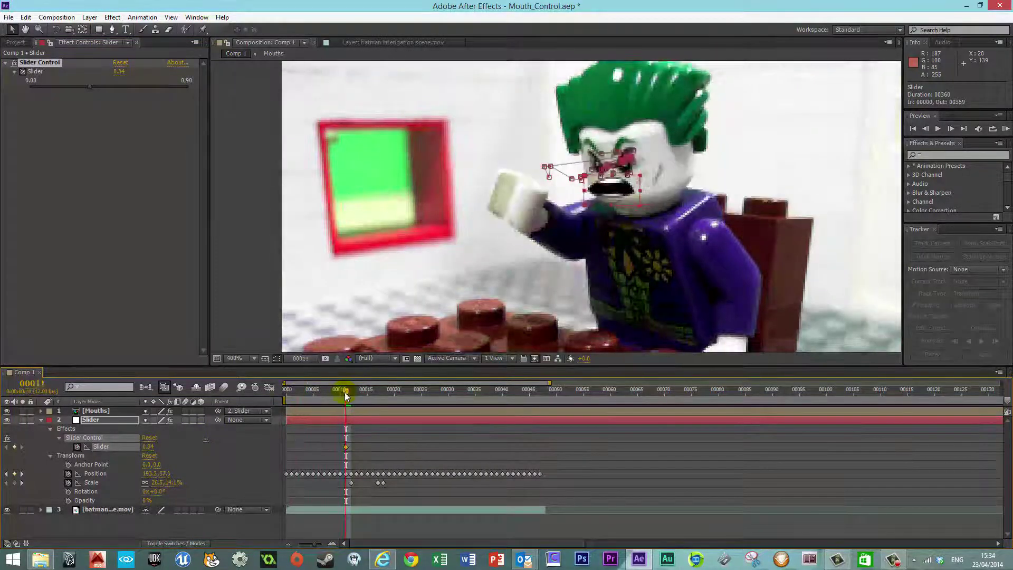
At frame 2, set the Slider Control's value to 0.70 to keyframe a different mouth shape
drag(346, 393, 297, 423)
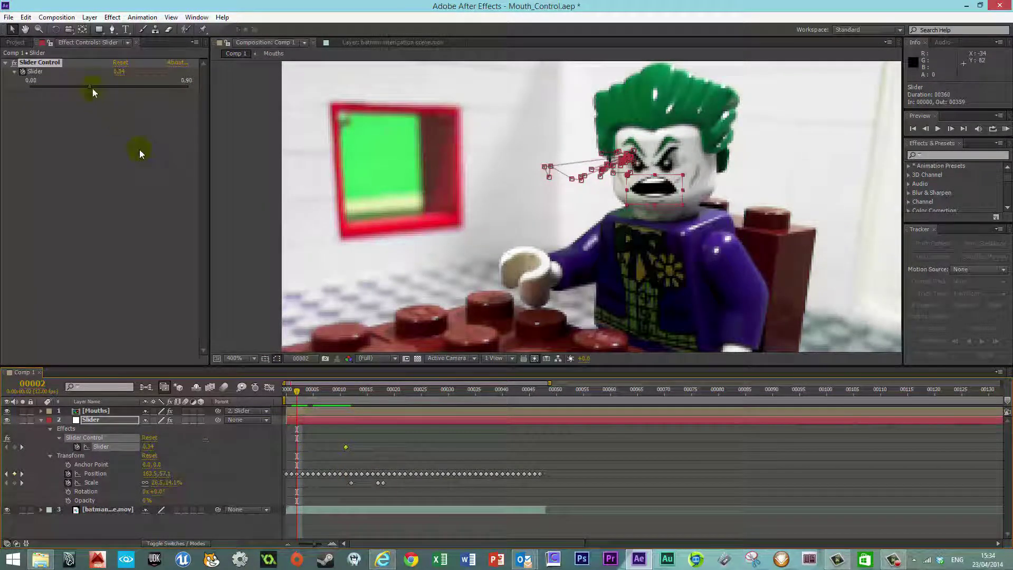
drag(90, 86, 154, 86)
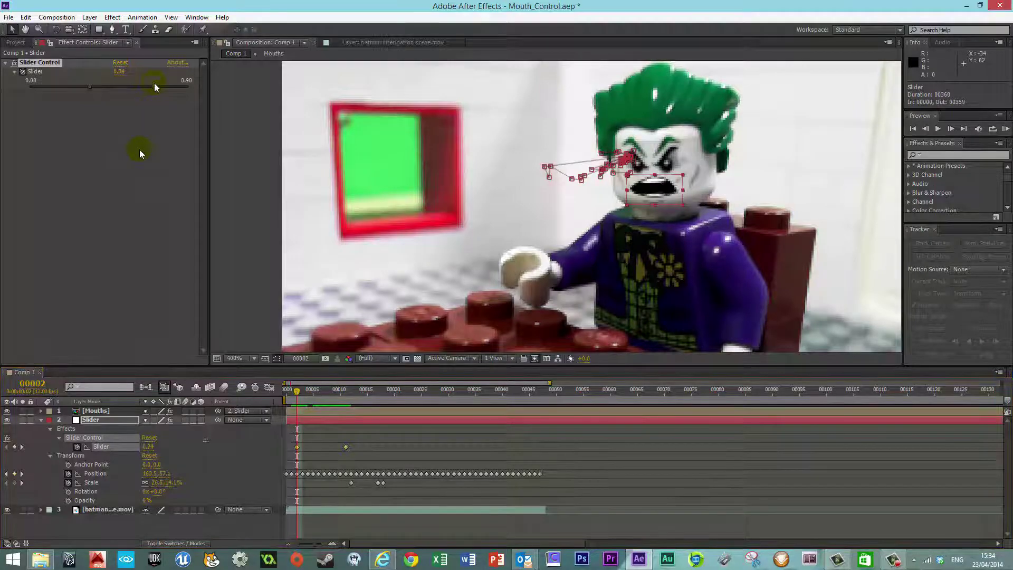
key(ctrl+z)
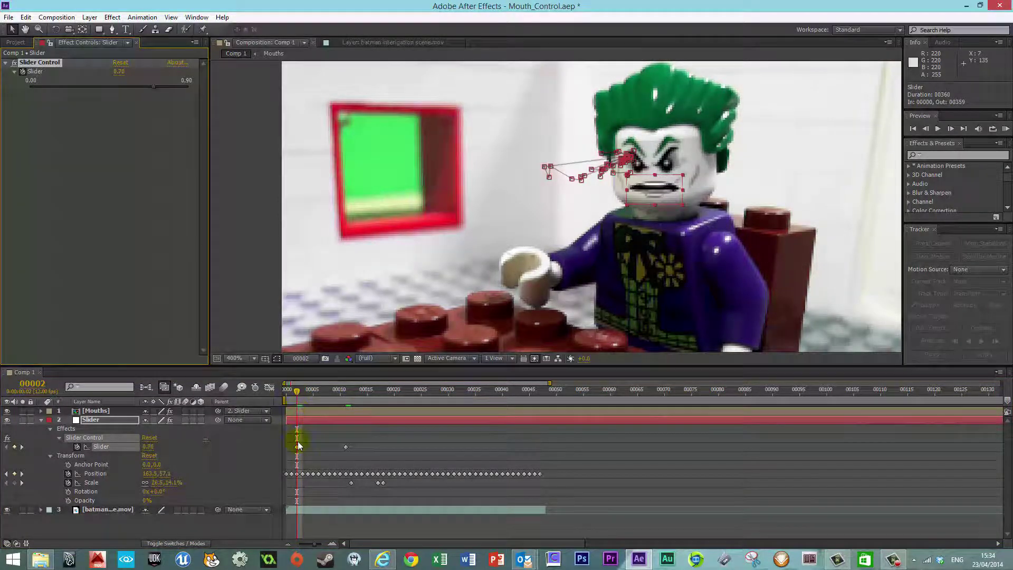
Scrub between the Slider keyframes at frames 2 and 11 to examine how the mouth shapes change in between
mouse_move(296, 390)
mouse_down()
mouse_move(346, 397)
mouse_move(304, 397)
mouse_up()
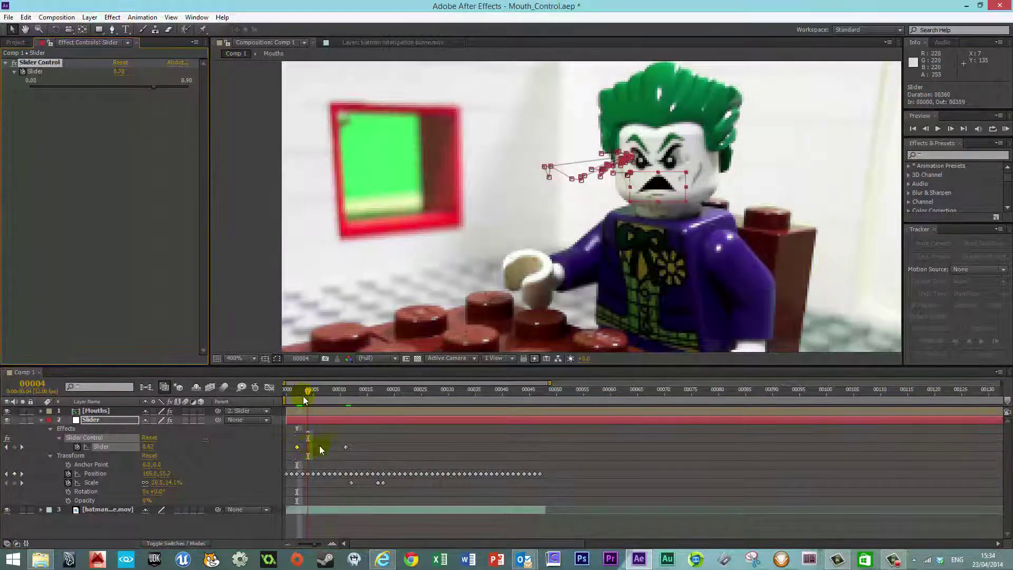
drag(304, 396, 323, 395)
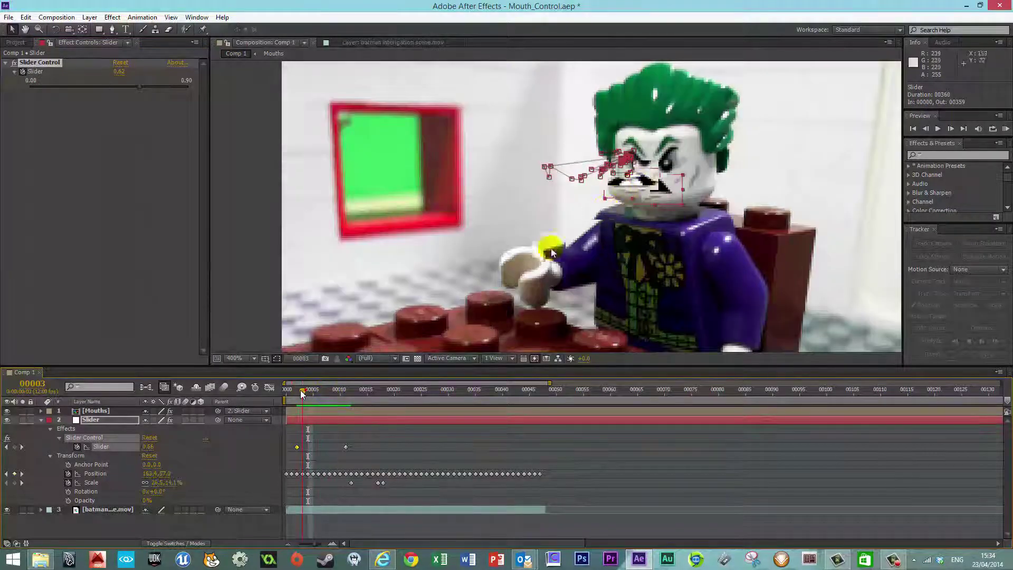
mouse_move(301, 393)
mouse_down()
mouse_move(351, 398)
mouse_move(297, 391)
mouse_up()
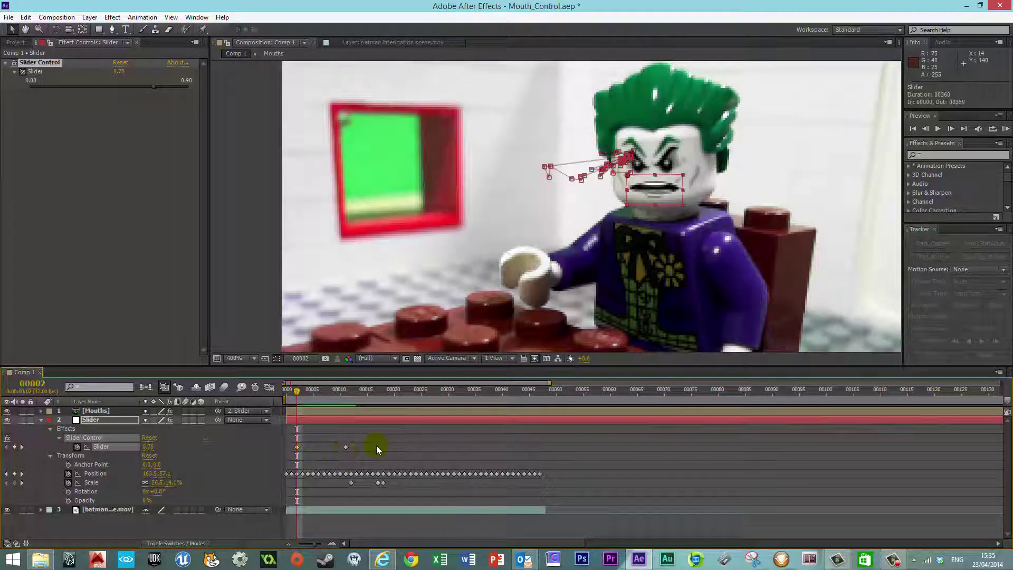
Convert the Slider keyframes at frames 2 and 11 to hold keyframes and preview the mouth animation between them
right_click(347, 447)
click(420, 394)
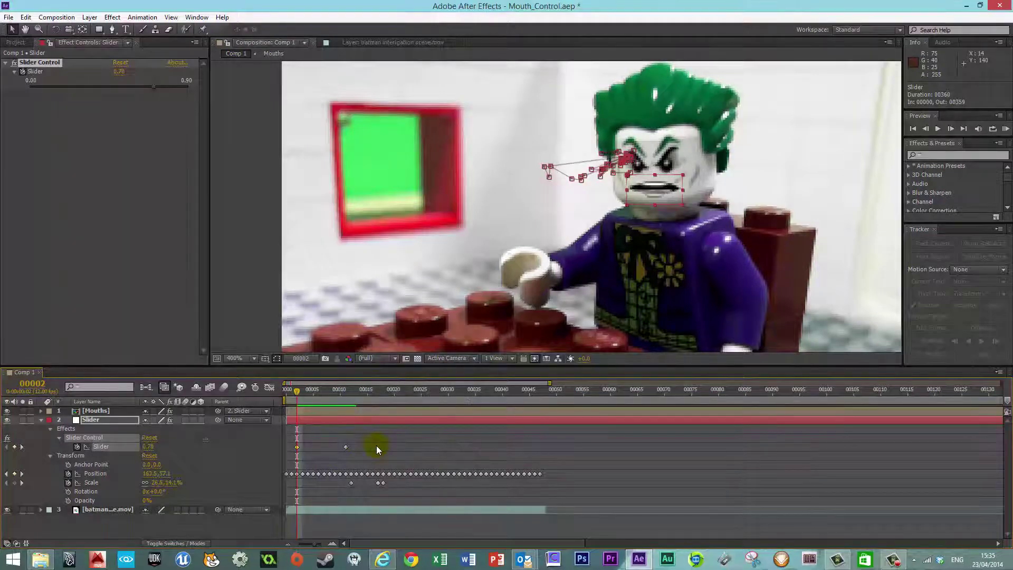
right_click(346, 447)
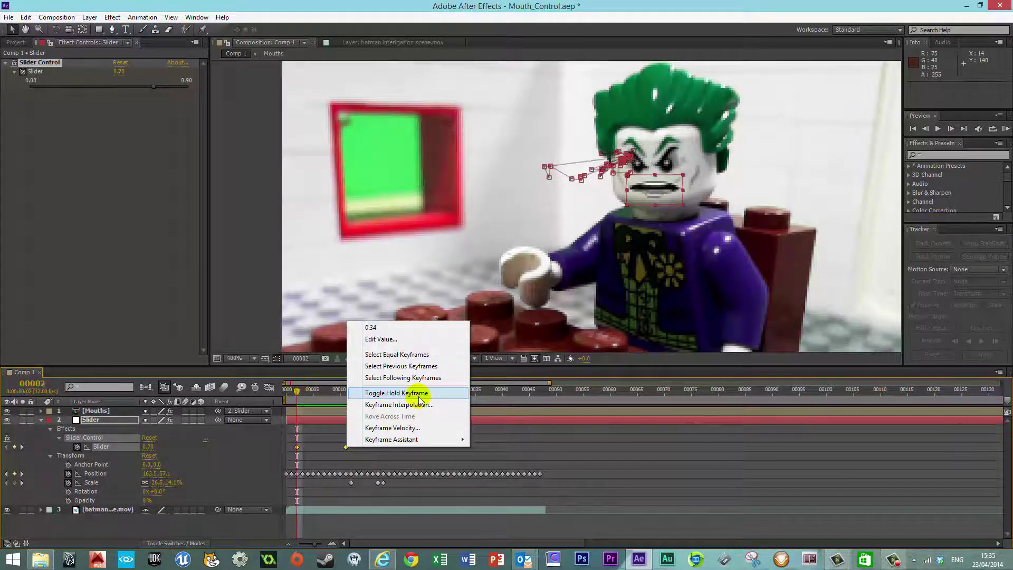
click(421, 399)
key(space)
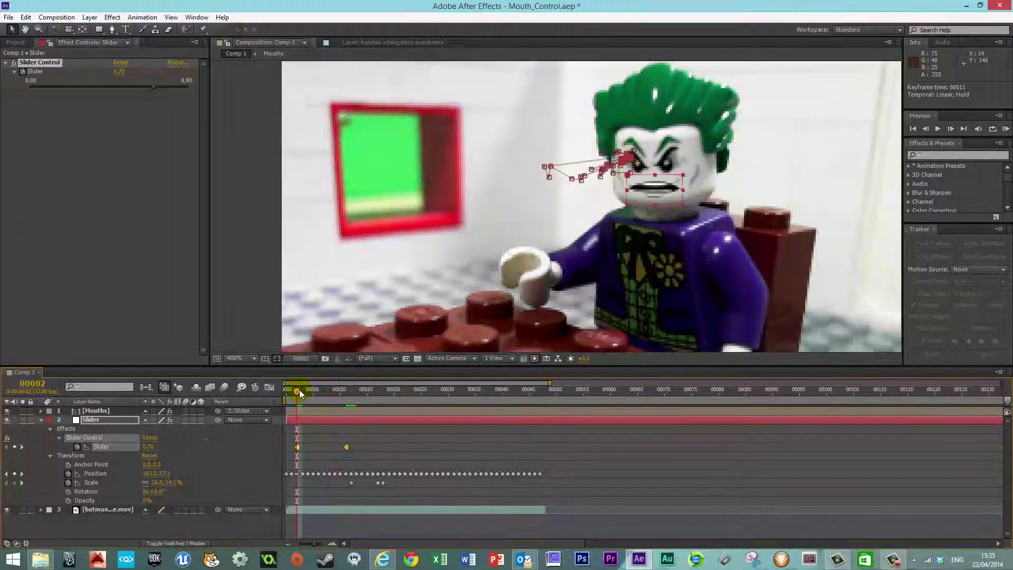
key(space)
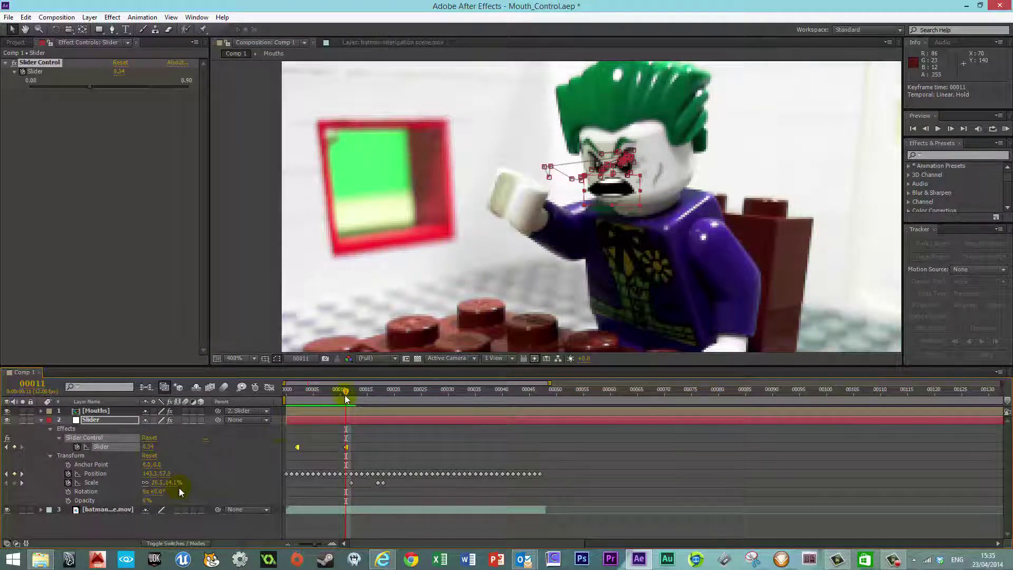
At frame 14, set the Slider Control's value to 0.50 to keyframe a new mouth shape
key(Delete)
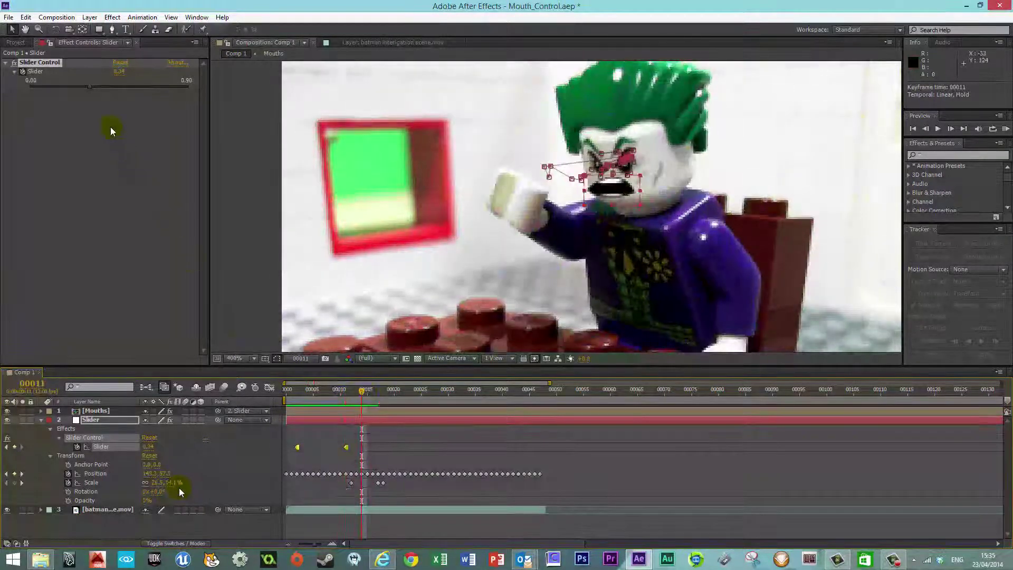
click(88, 84)
key(Page_Down)
key(Page_Down)
key(Page_Down)
click(88, 84)
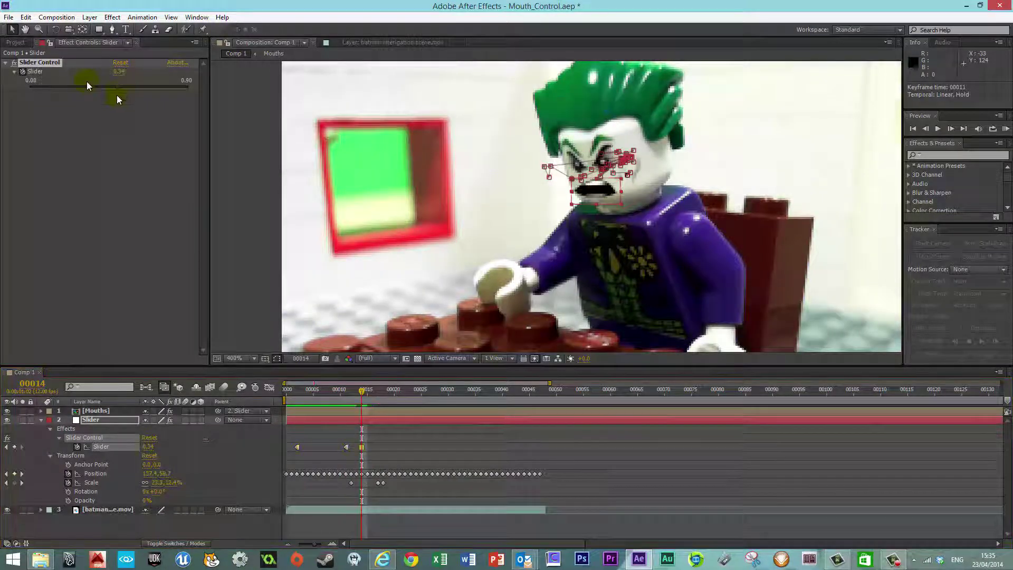
At frame 18, keyframe the open mouth by setting the Slider Control's value to 0.34
key(Page_Down)
key(Page_Down)
key(Page_Down)
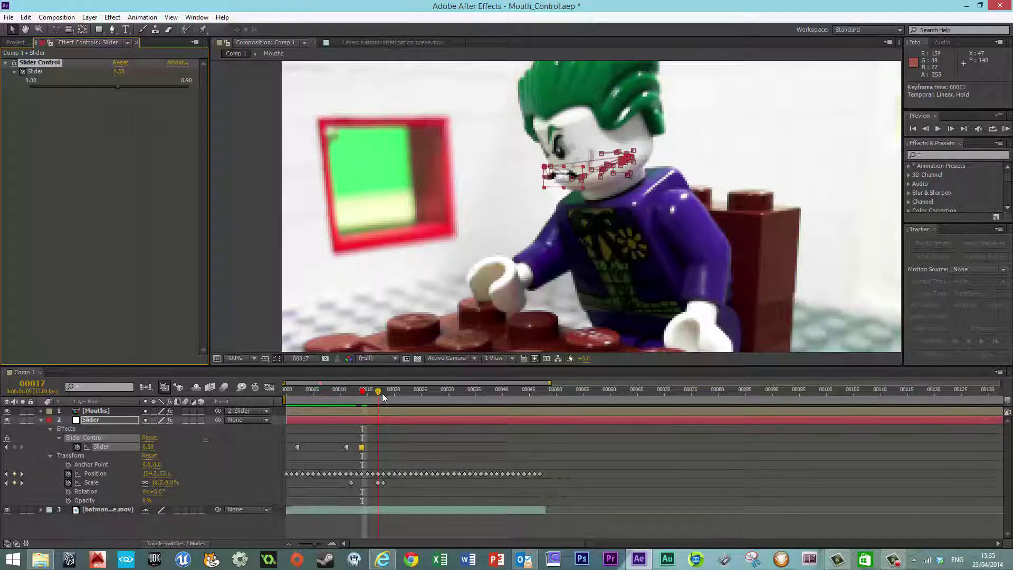
click(384, 394)
drag(118, 86, 90, 86)
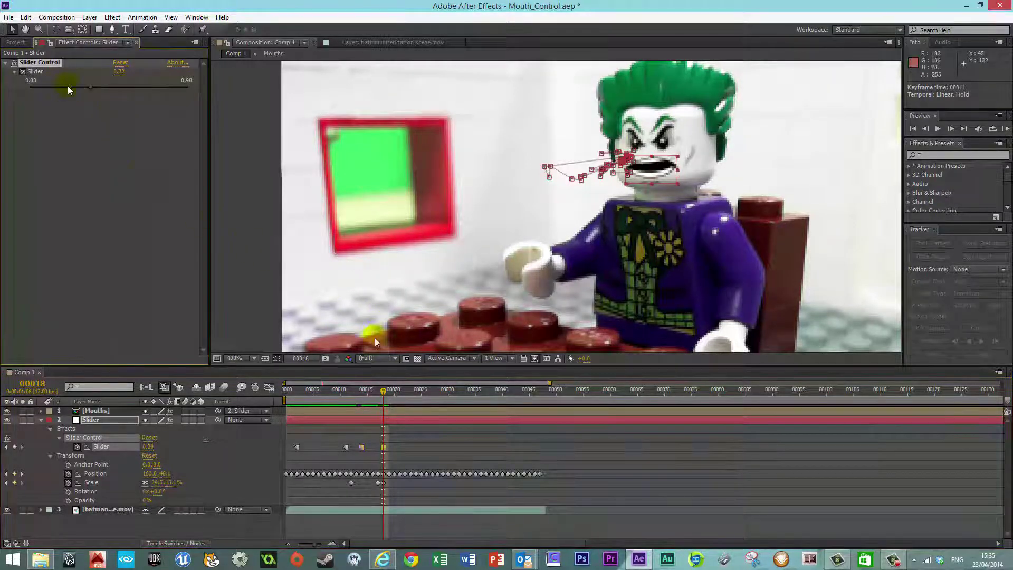
Add a Slider keyframe at frame 21 with a value of 0.47 for the next mouth shape
drag(389, 393, 385, 391)
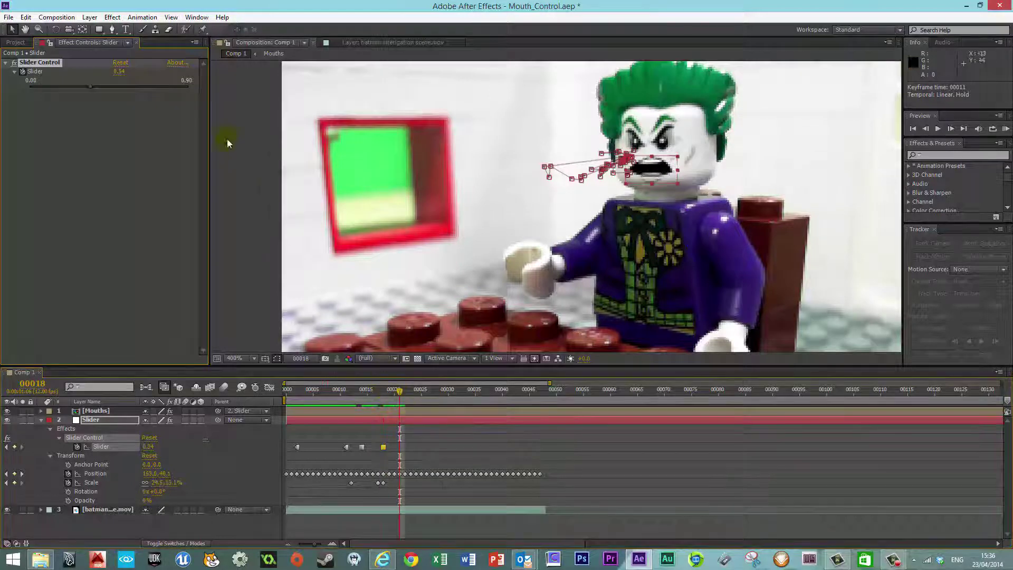
drag(91, 87, 110, 90)
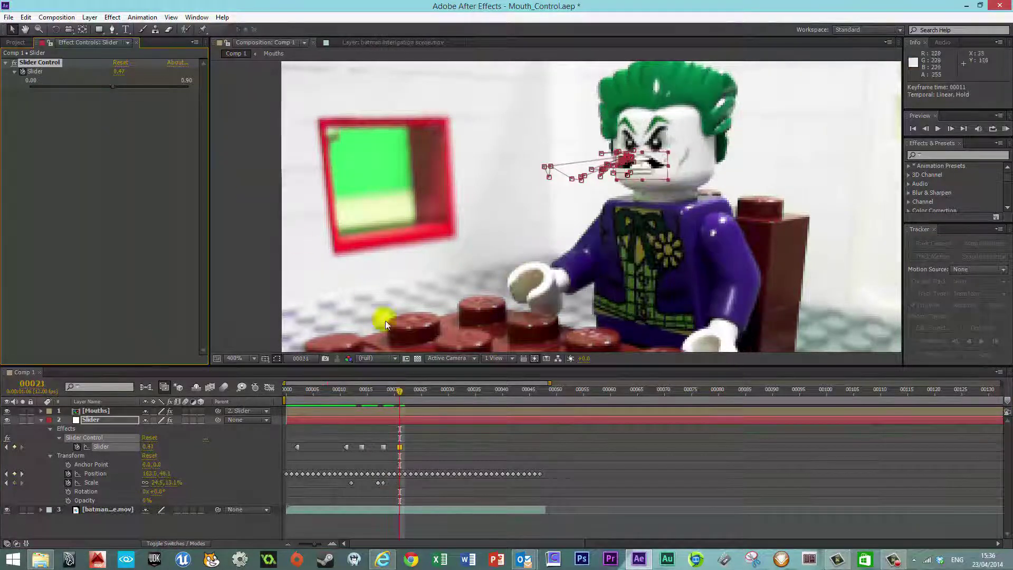
drag(401, 393, 400, 393)
click(127, 95)
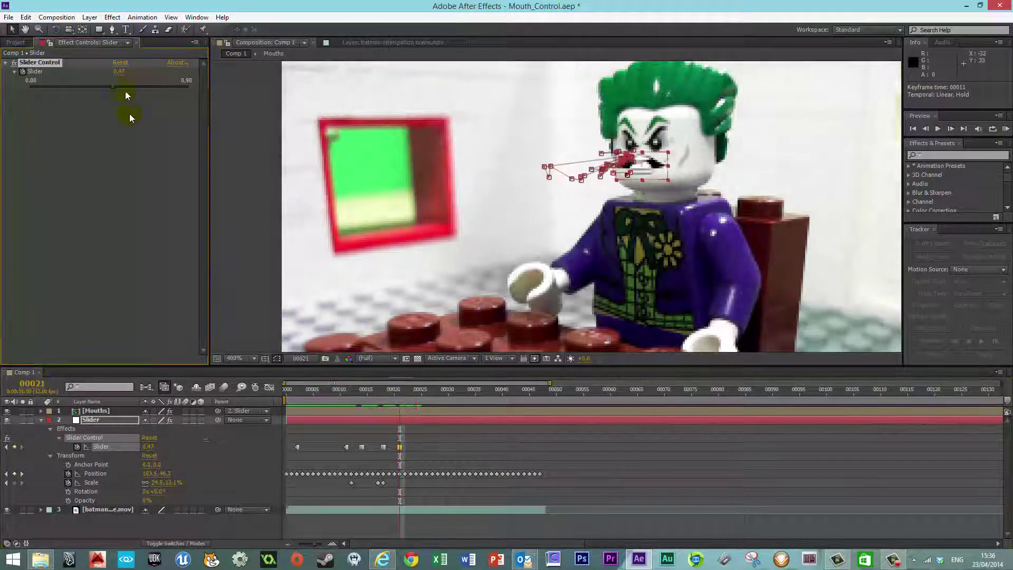
At frame 24, raise the Slider Control's value to about 0.63 for the triangular open mouth
key(Page_Down)
key(Page_Down)
key(Page_Down)
drag(113, 85, 146, 89)
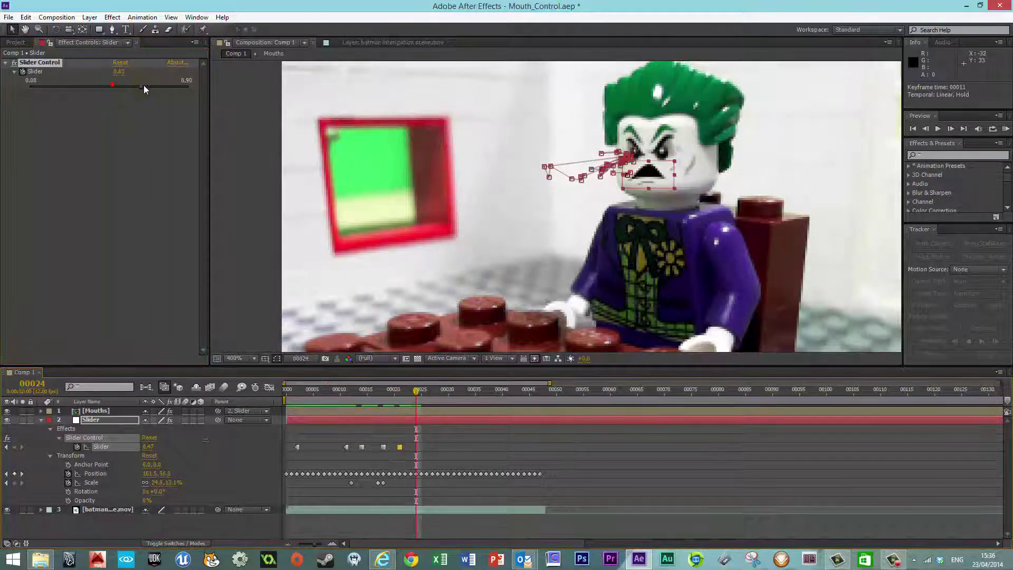
click(893, 560)
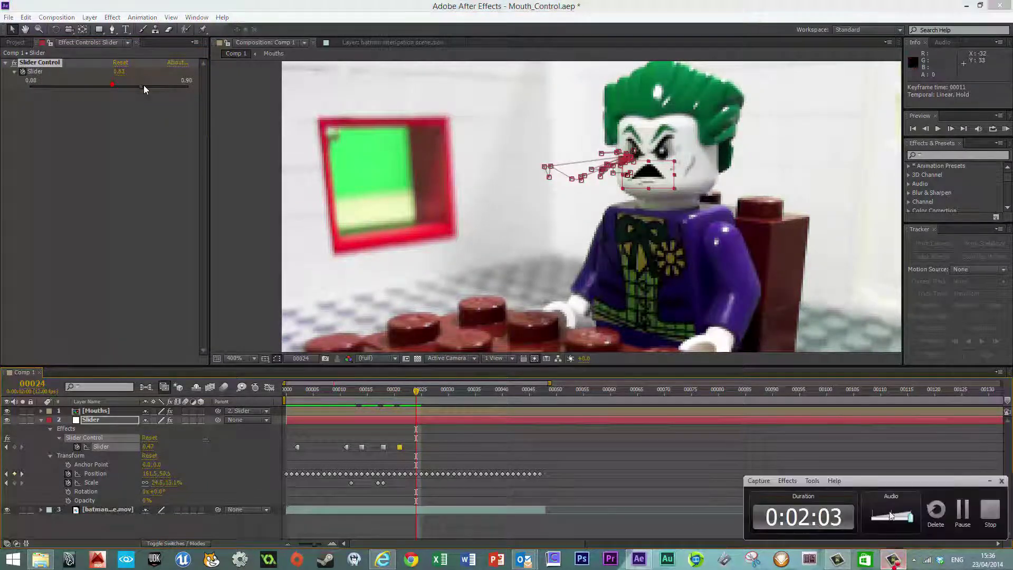